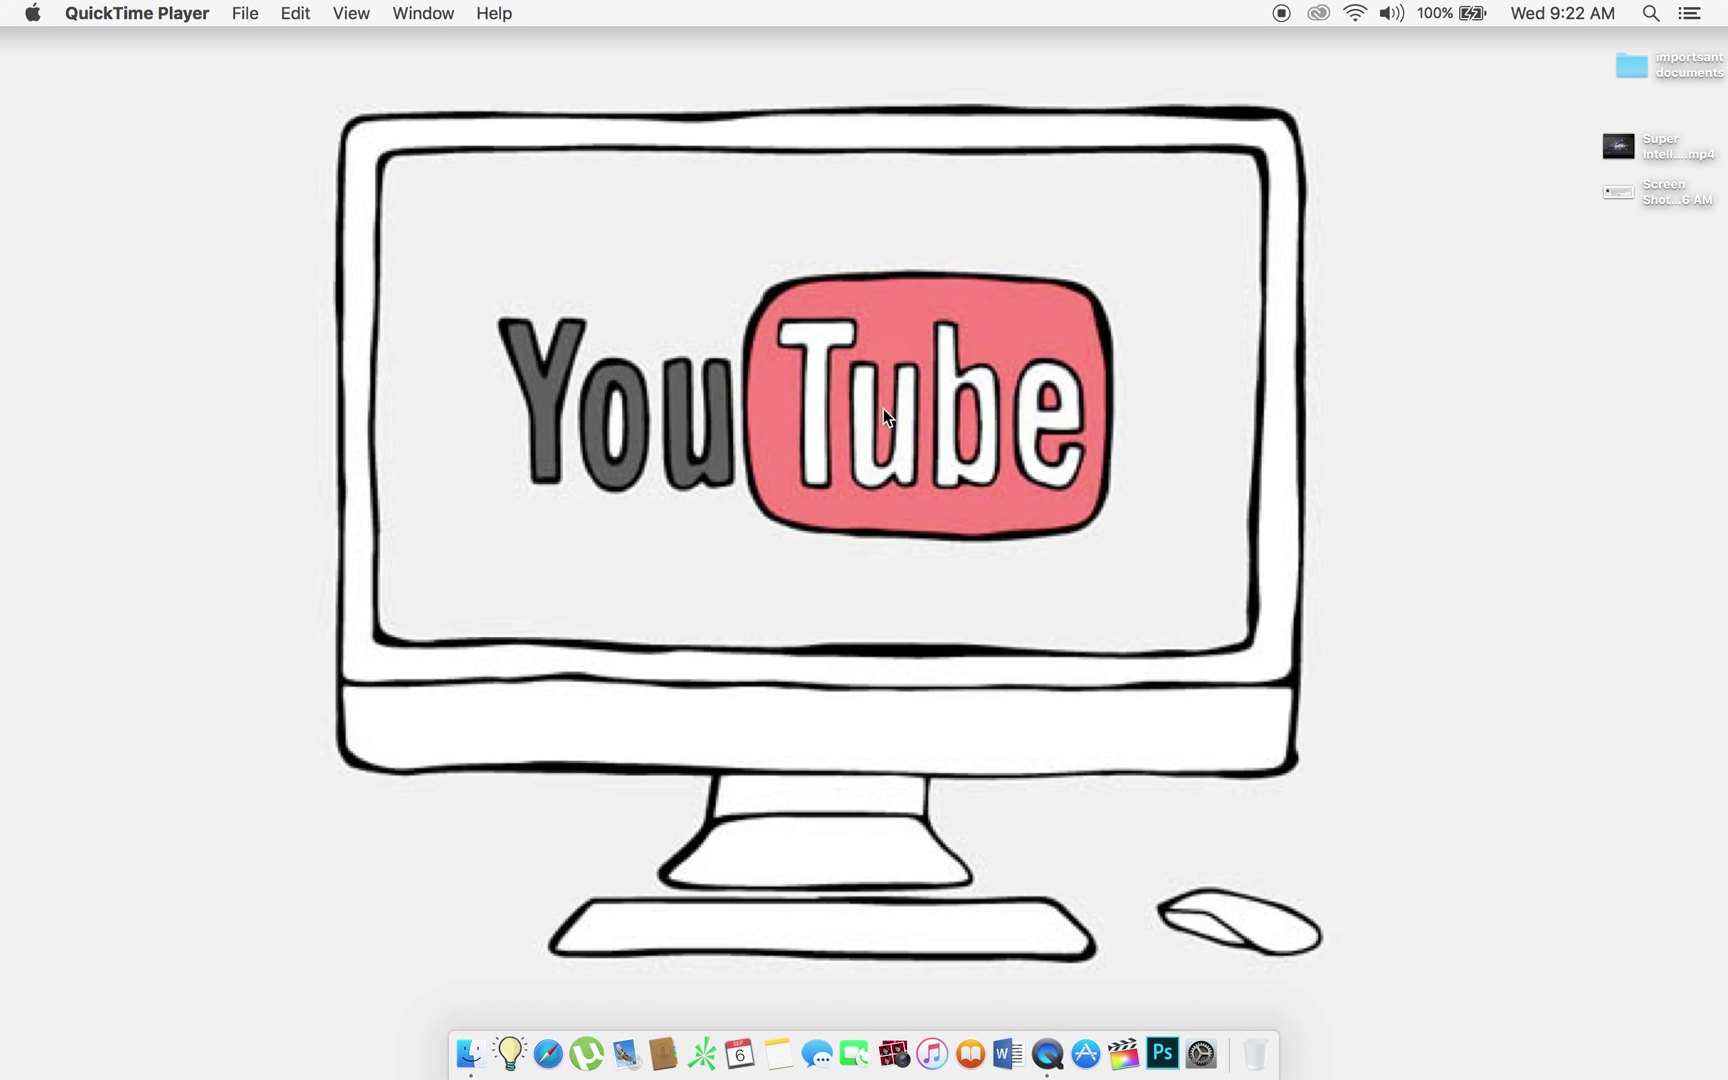
Open the comment screenshot in Preview, enlarge it full screen, and zoom in to read it
double_click(1615, 190)
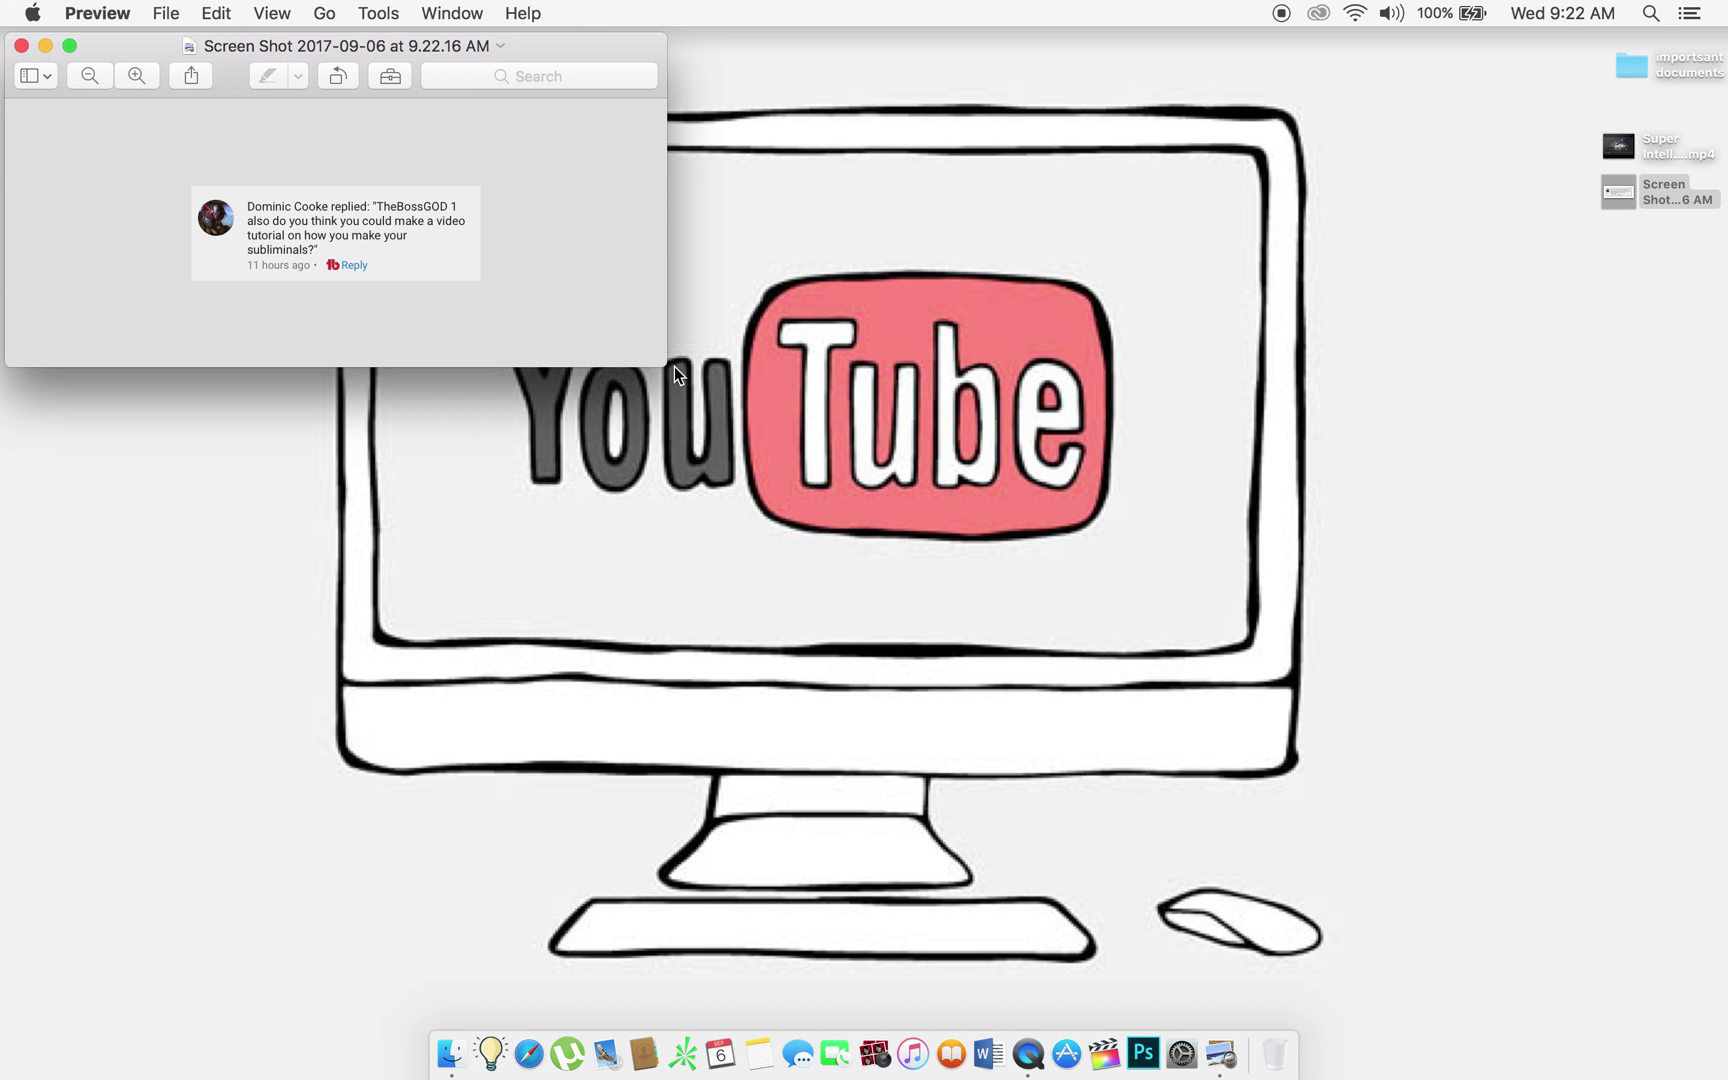
drag(674, 366, 1726, 1029)
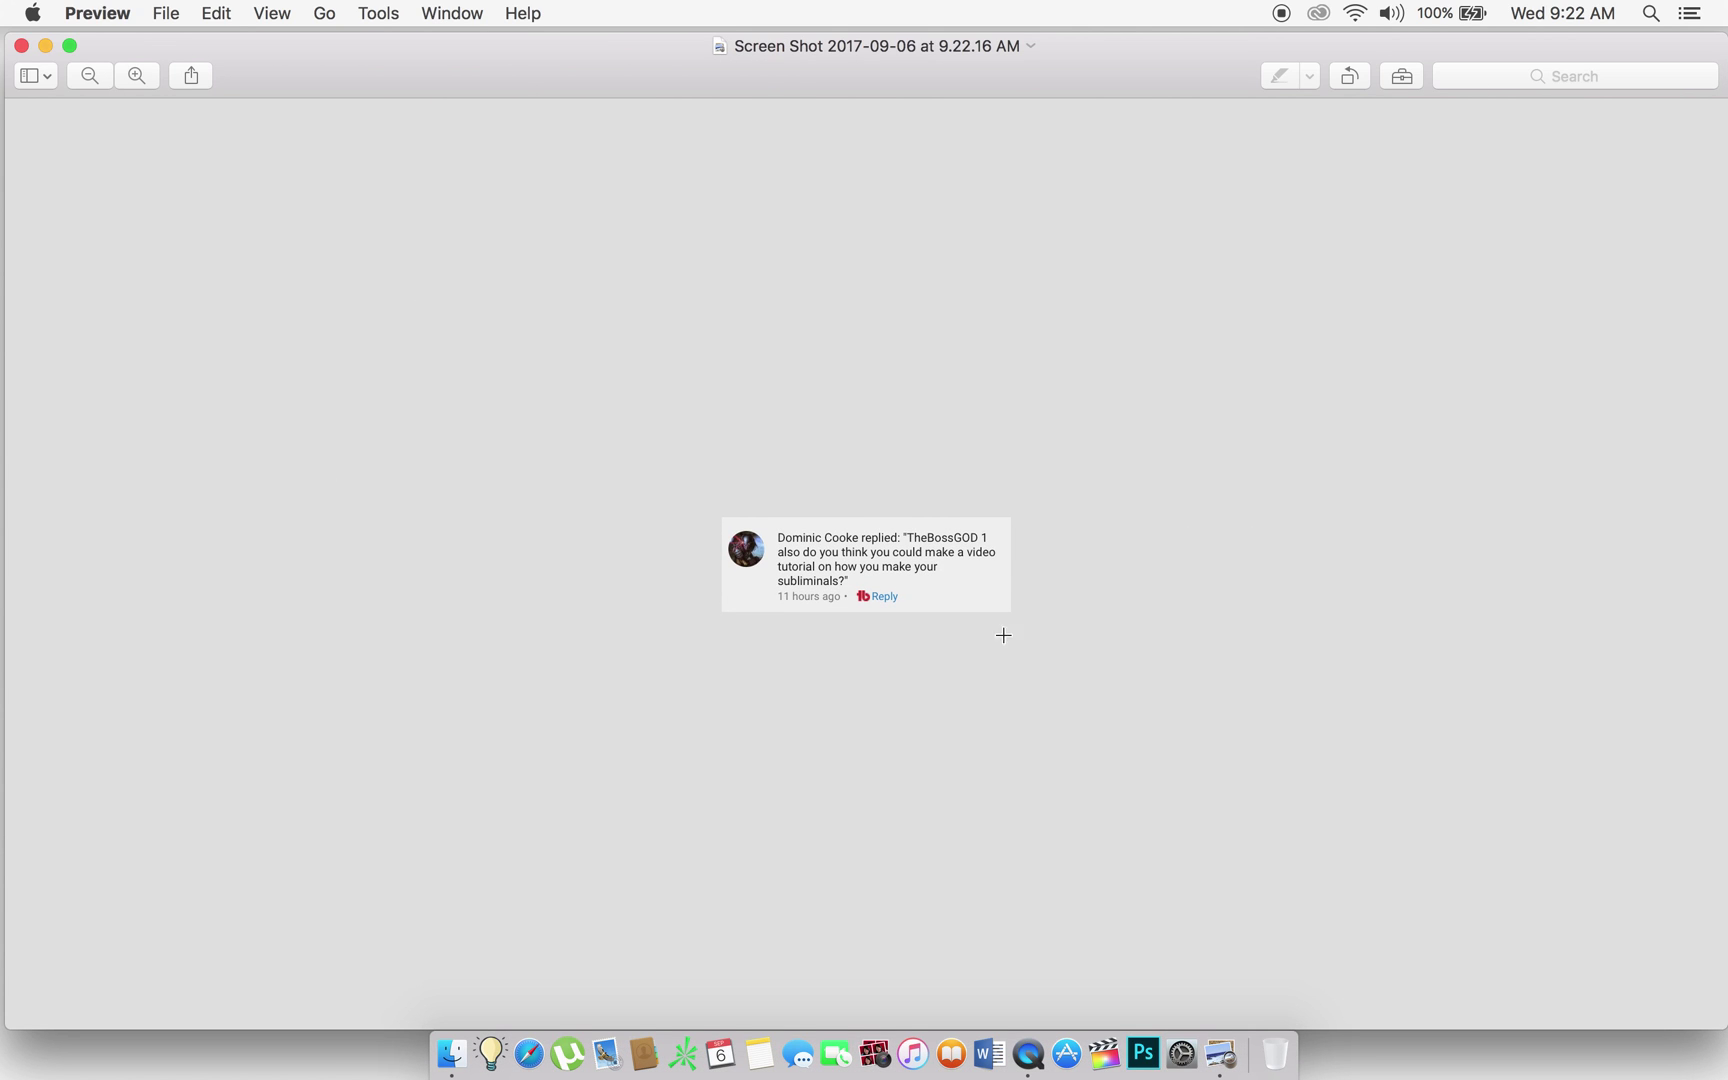
scroll(855, 564, up, 5)
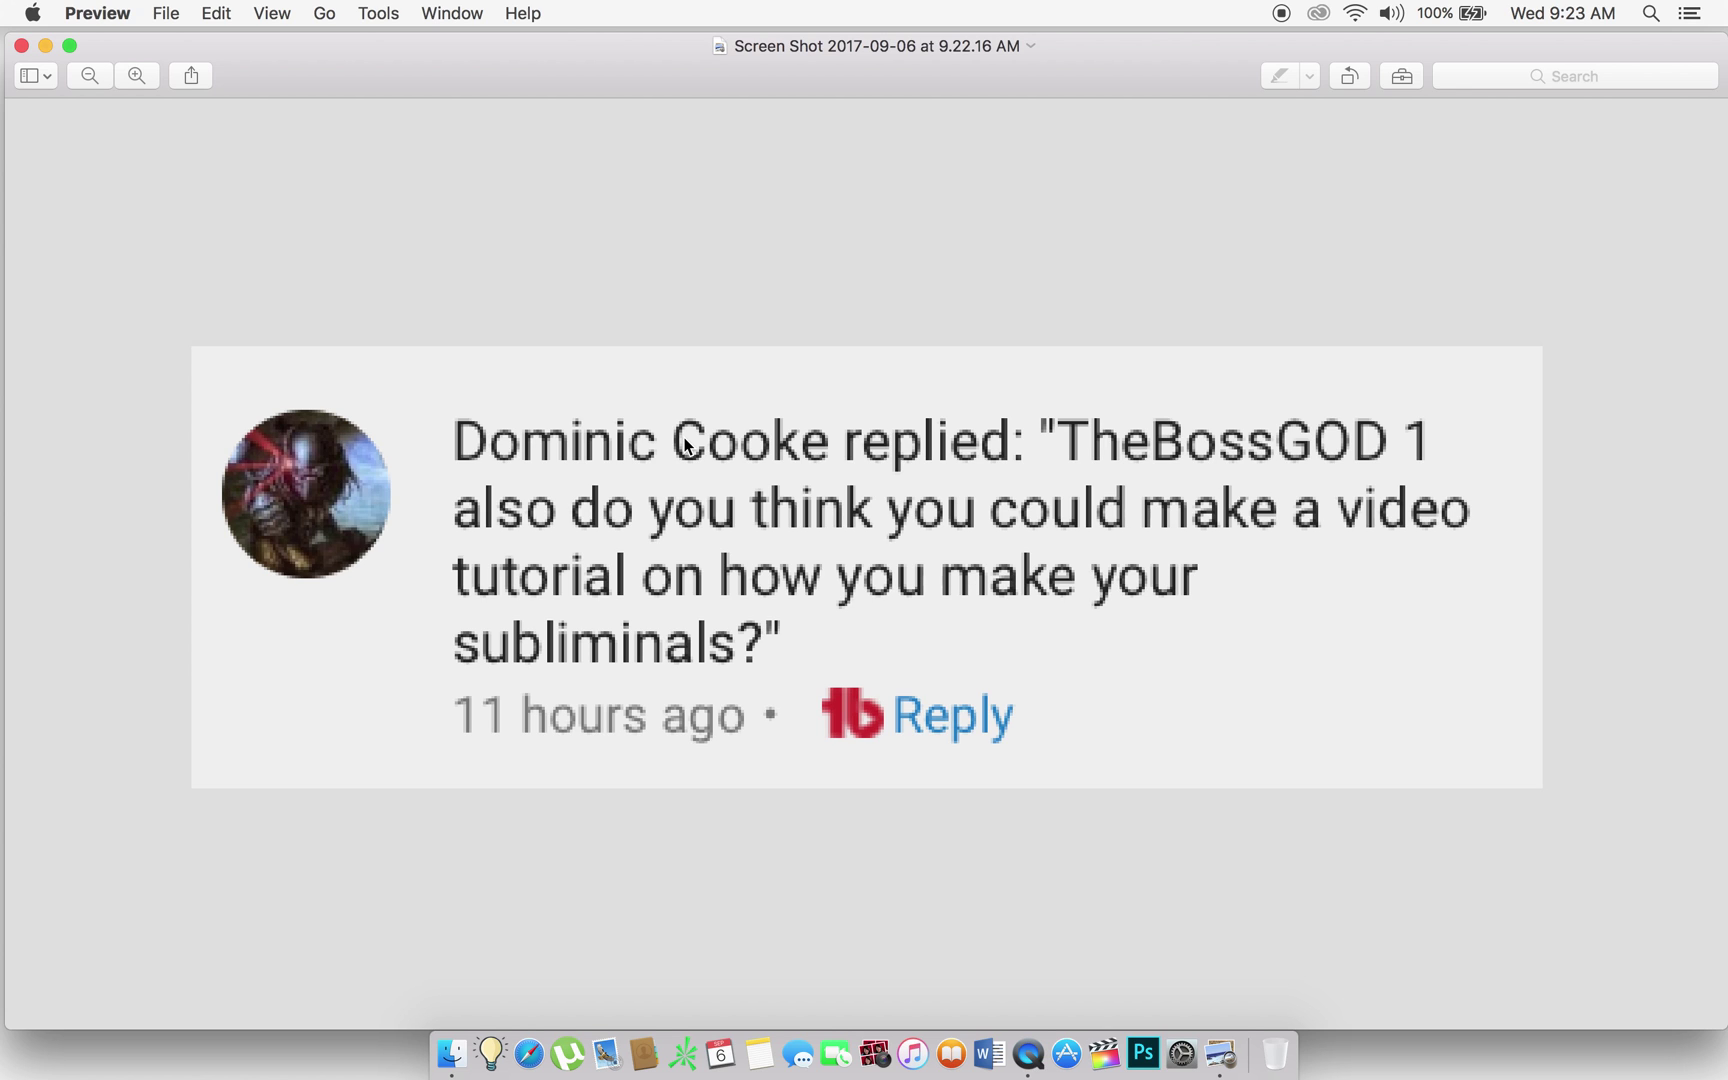
key(super+minus)
key(super+minus)
key(super+minus)
key(super+minus)
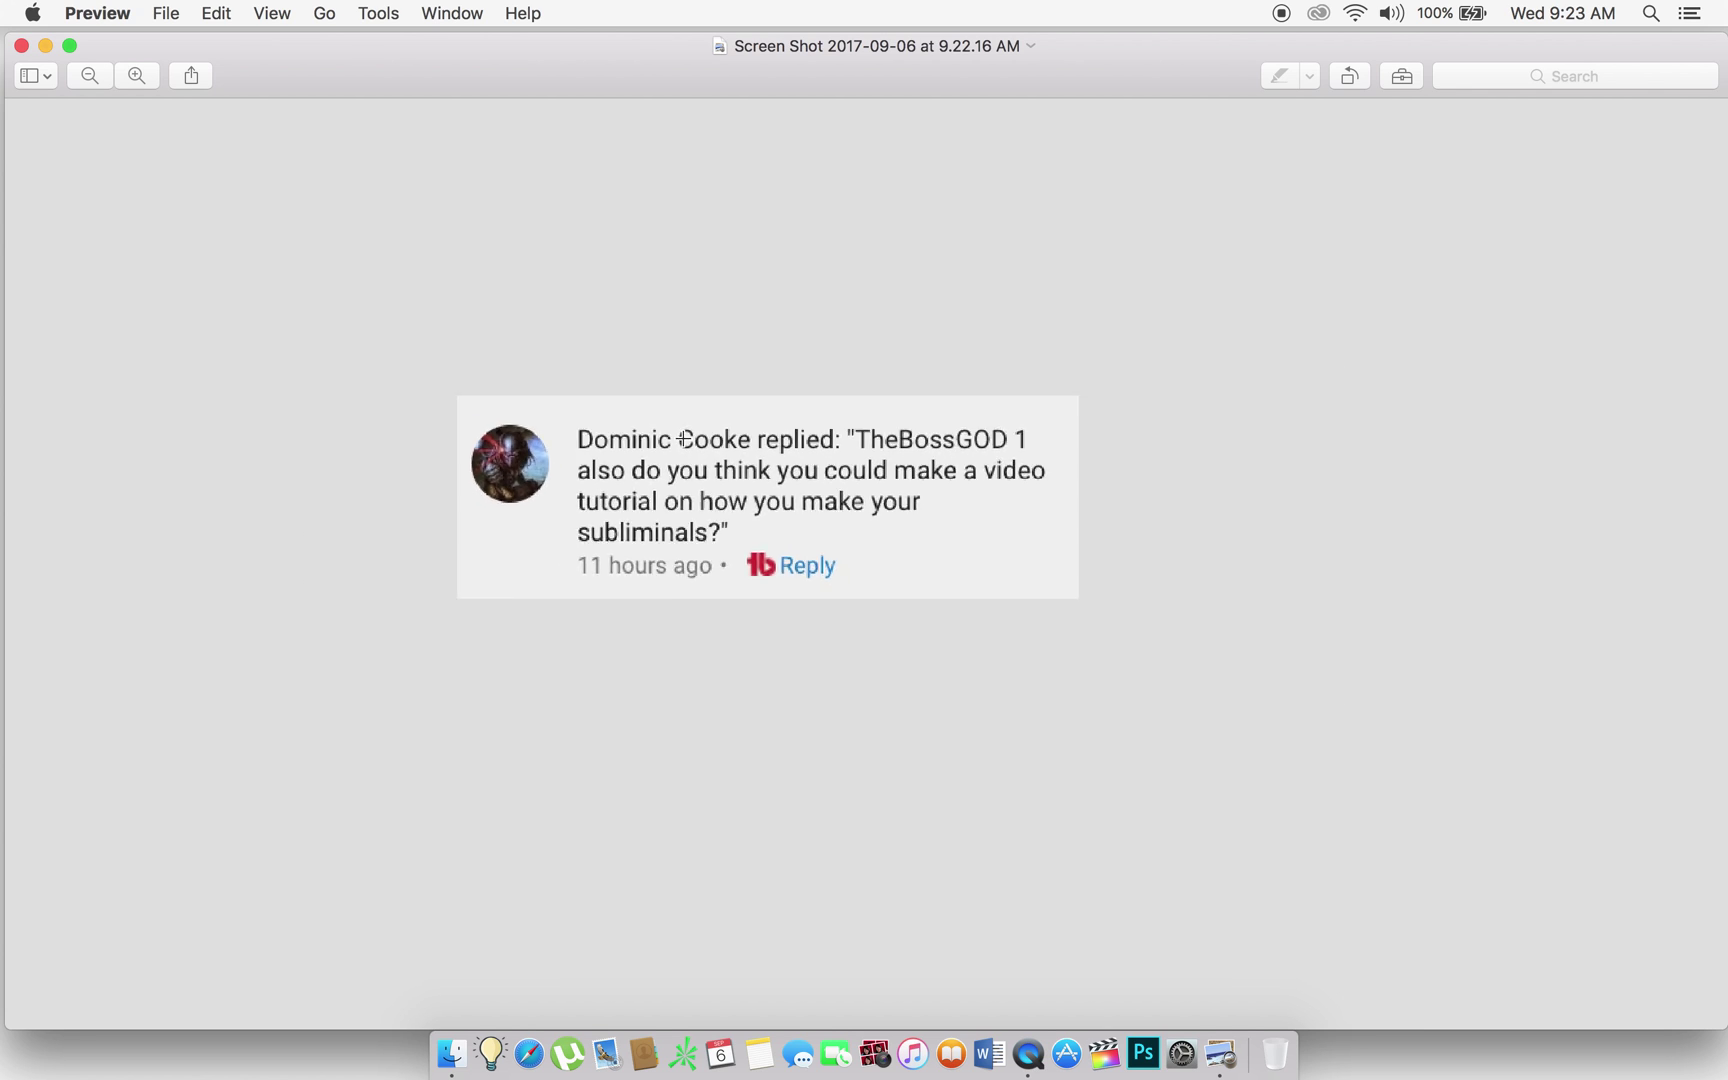
click(95, 12)
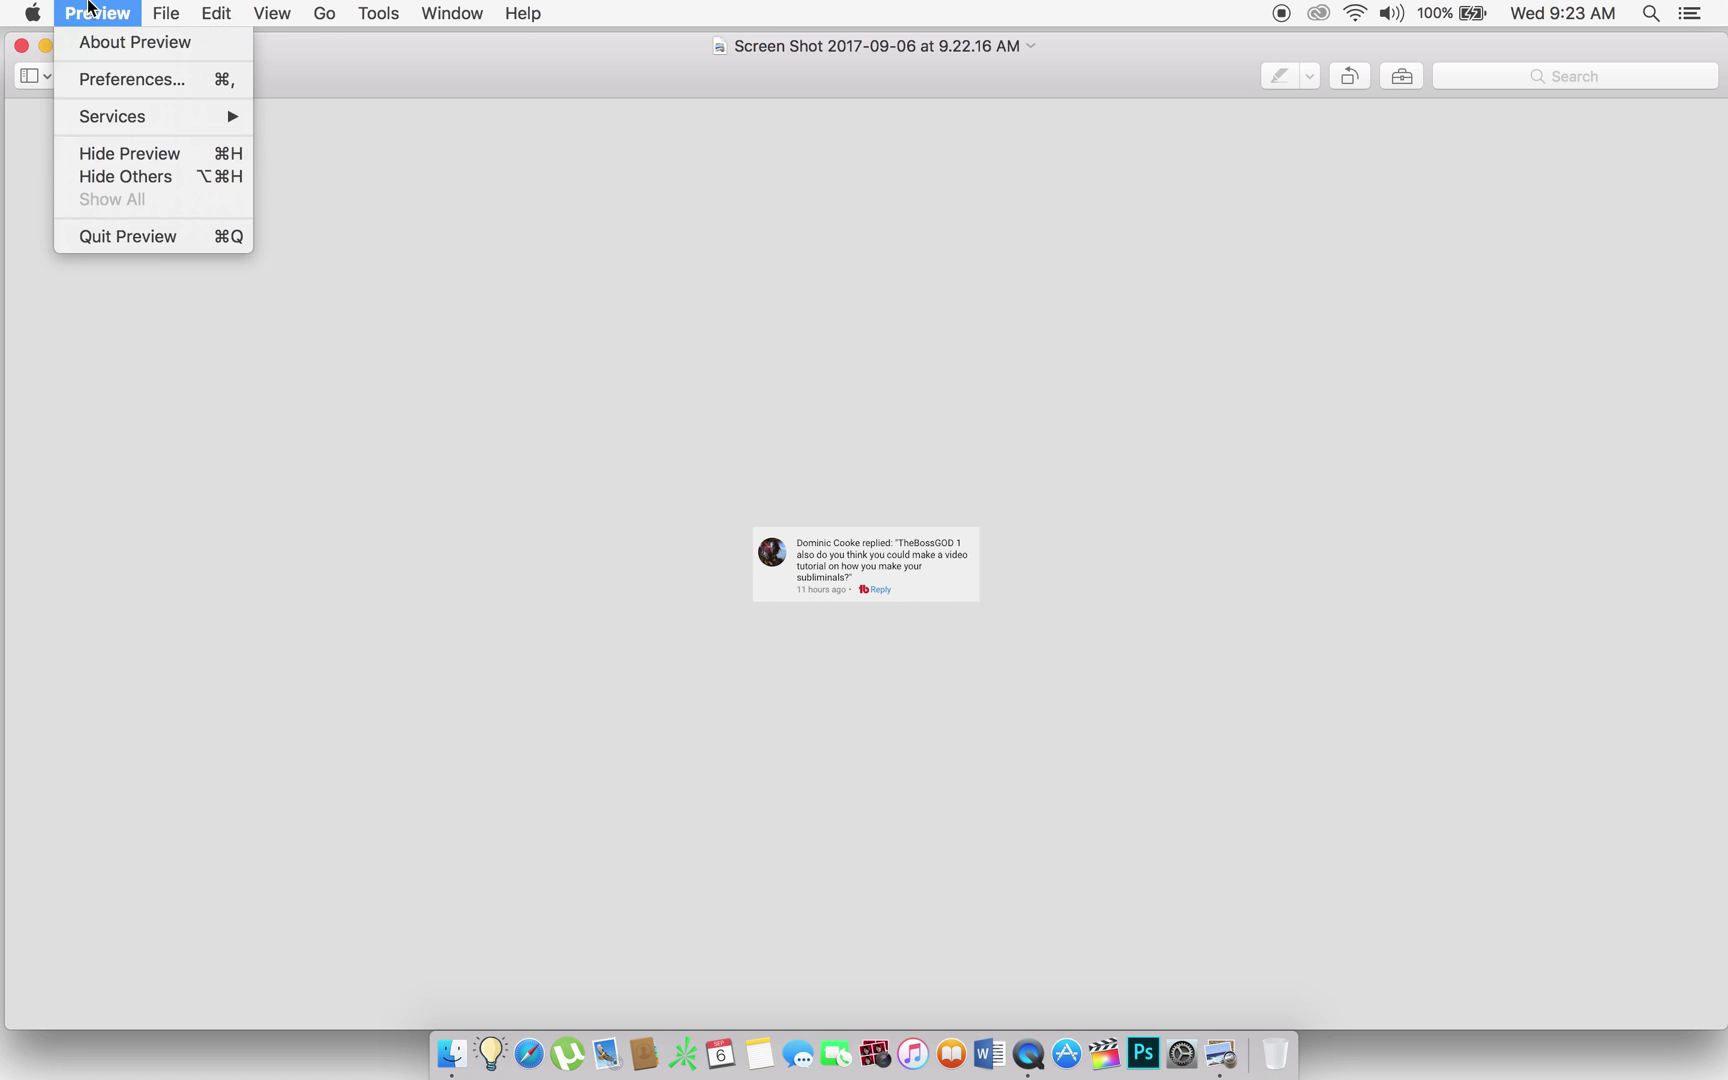
Quit Preview and launch Final Cut Pro from the Dock
click(160, 245)
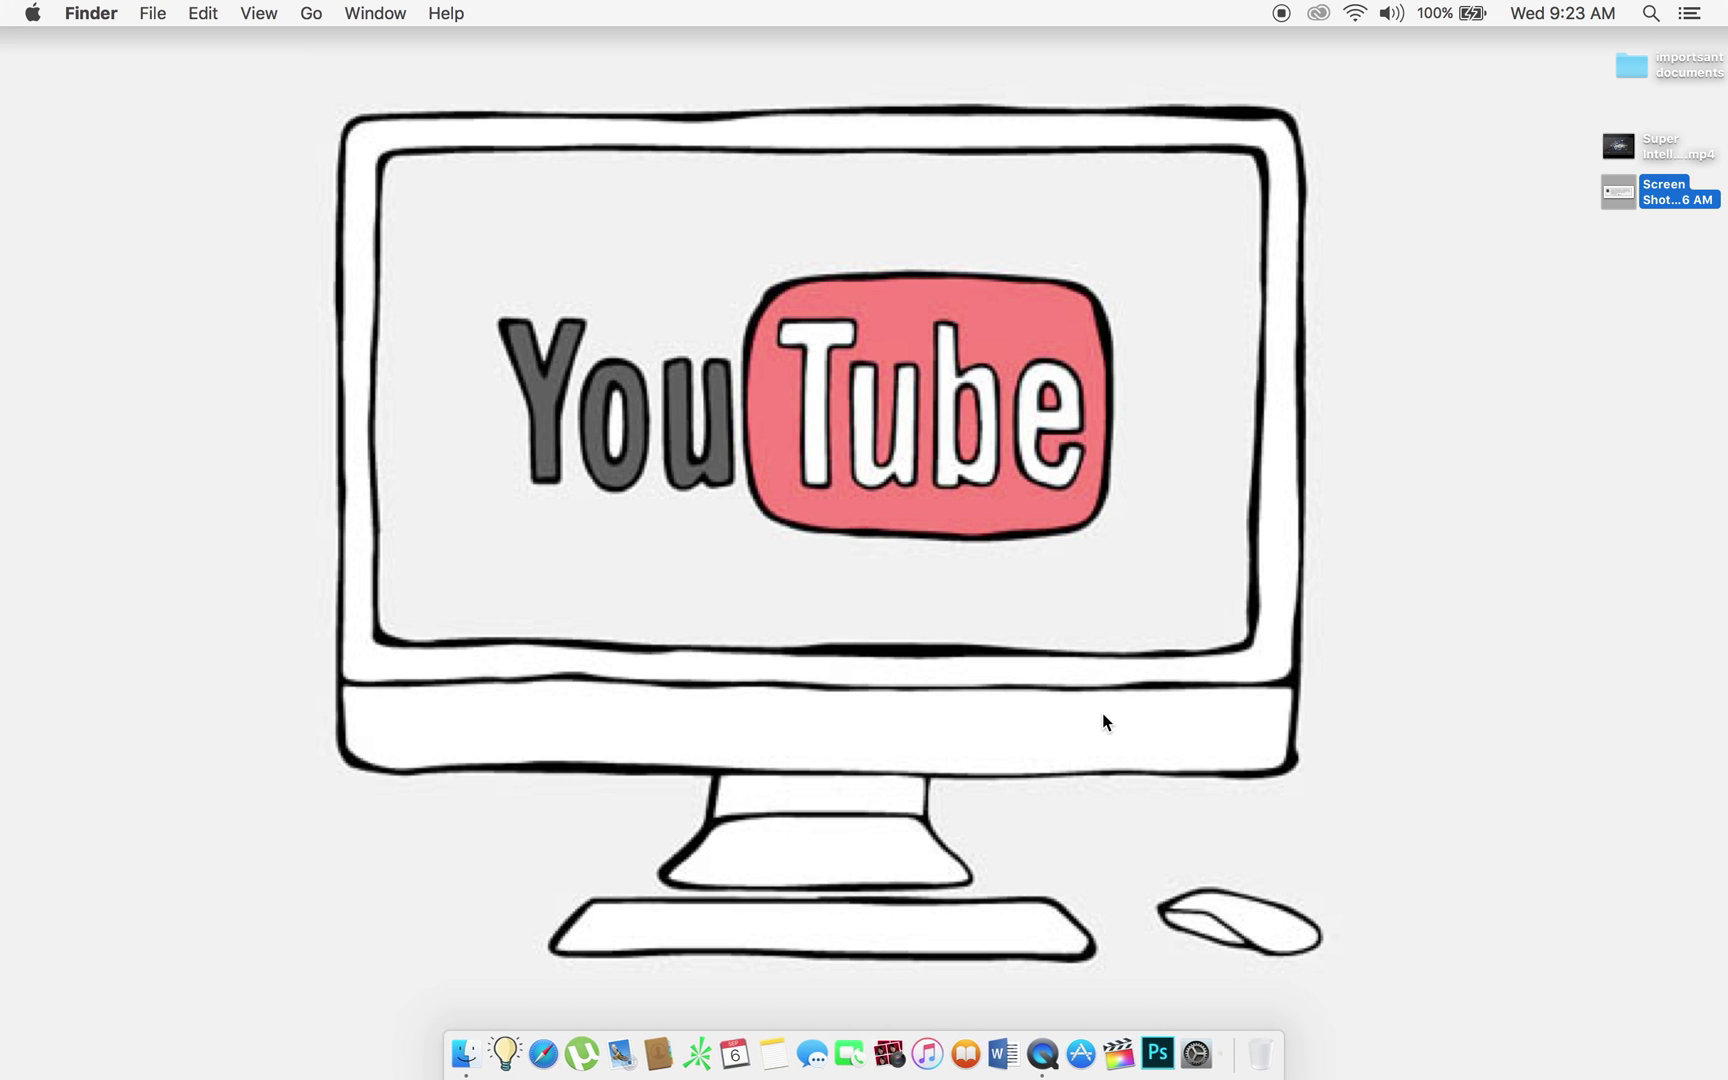
click(1124, 1050)
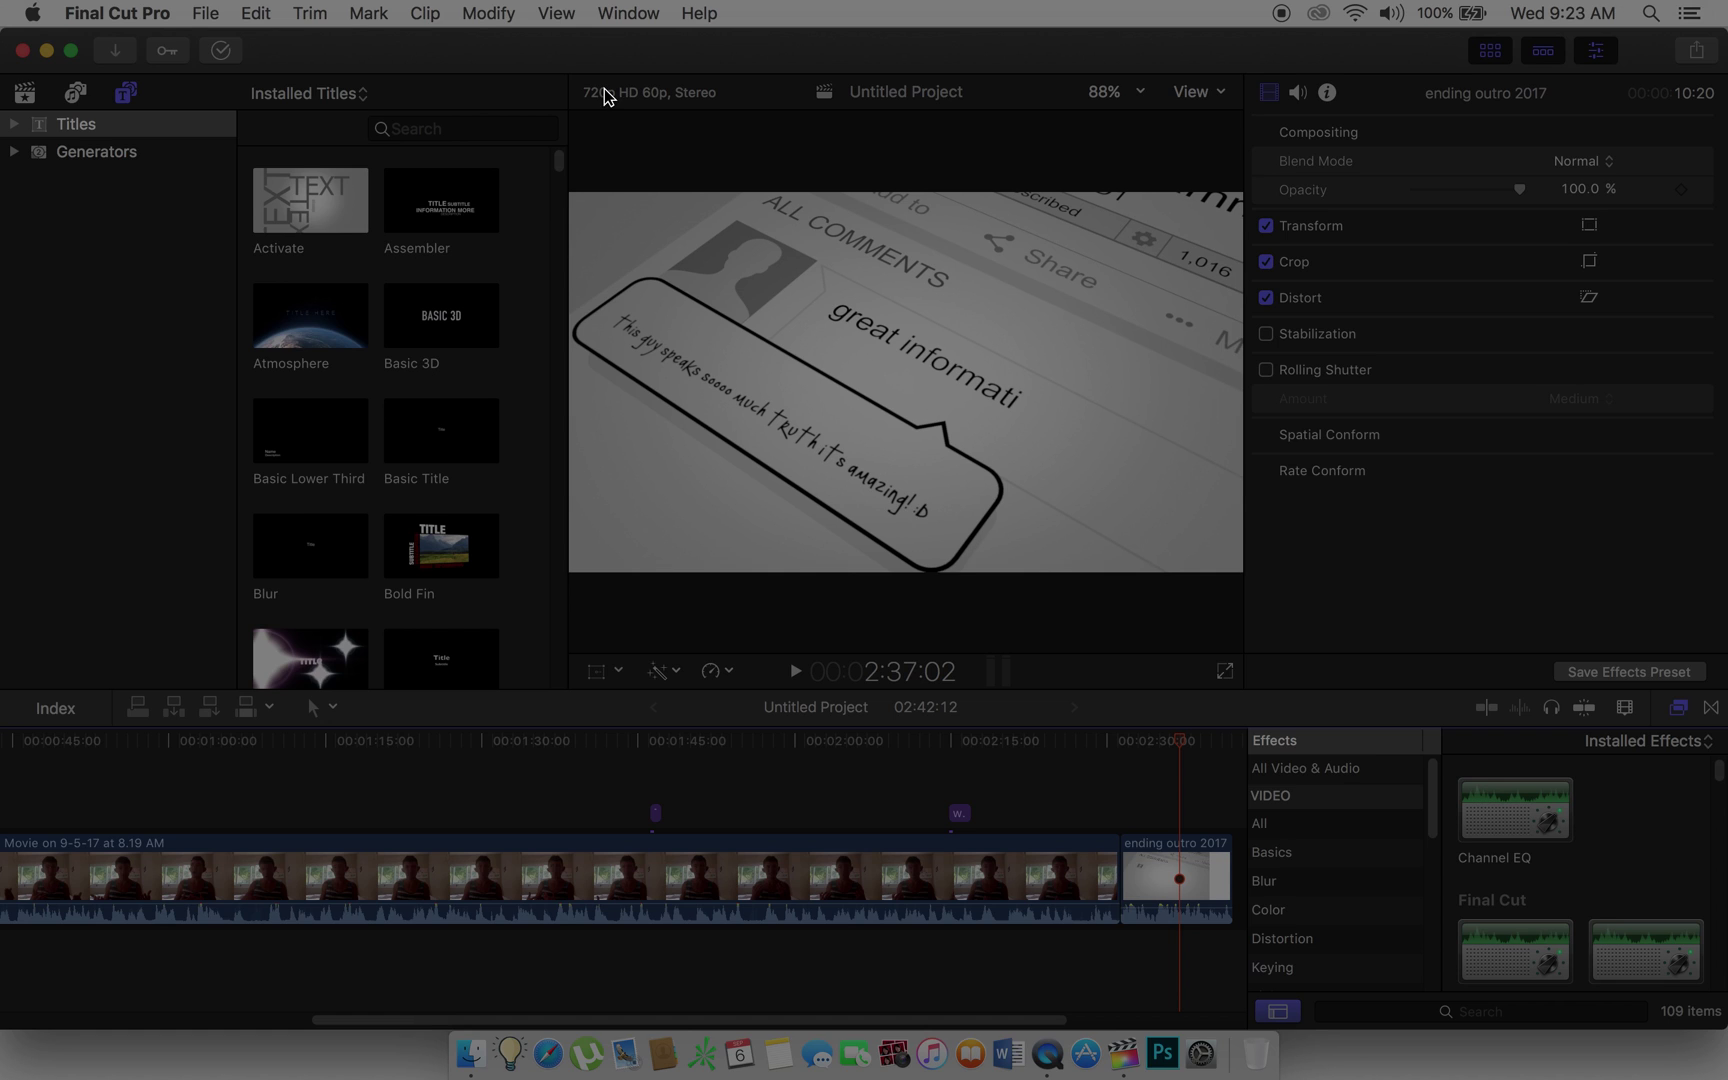
key(F2)
Search the Titles browser for 'scroll' and place the Scrolling title above the video
click(419, 135)
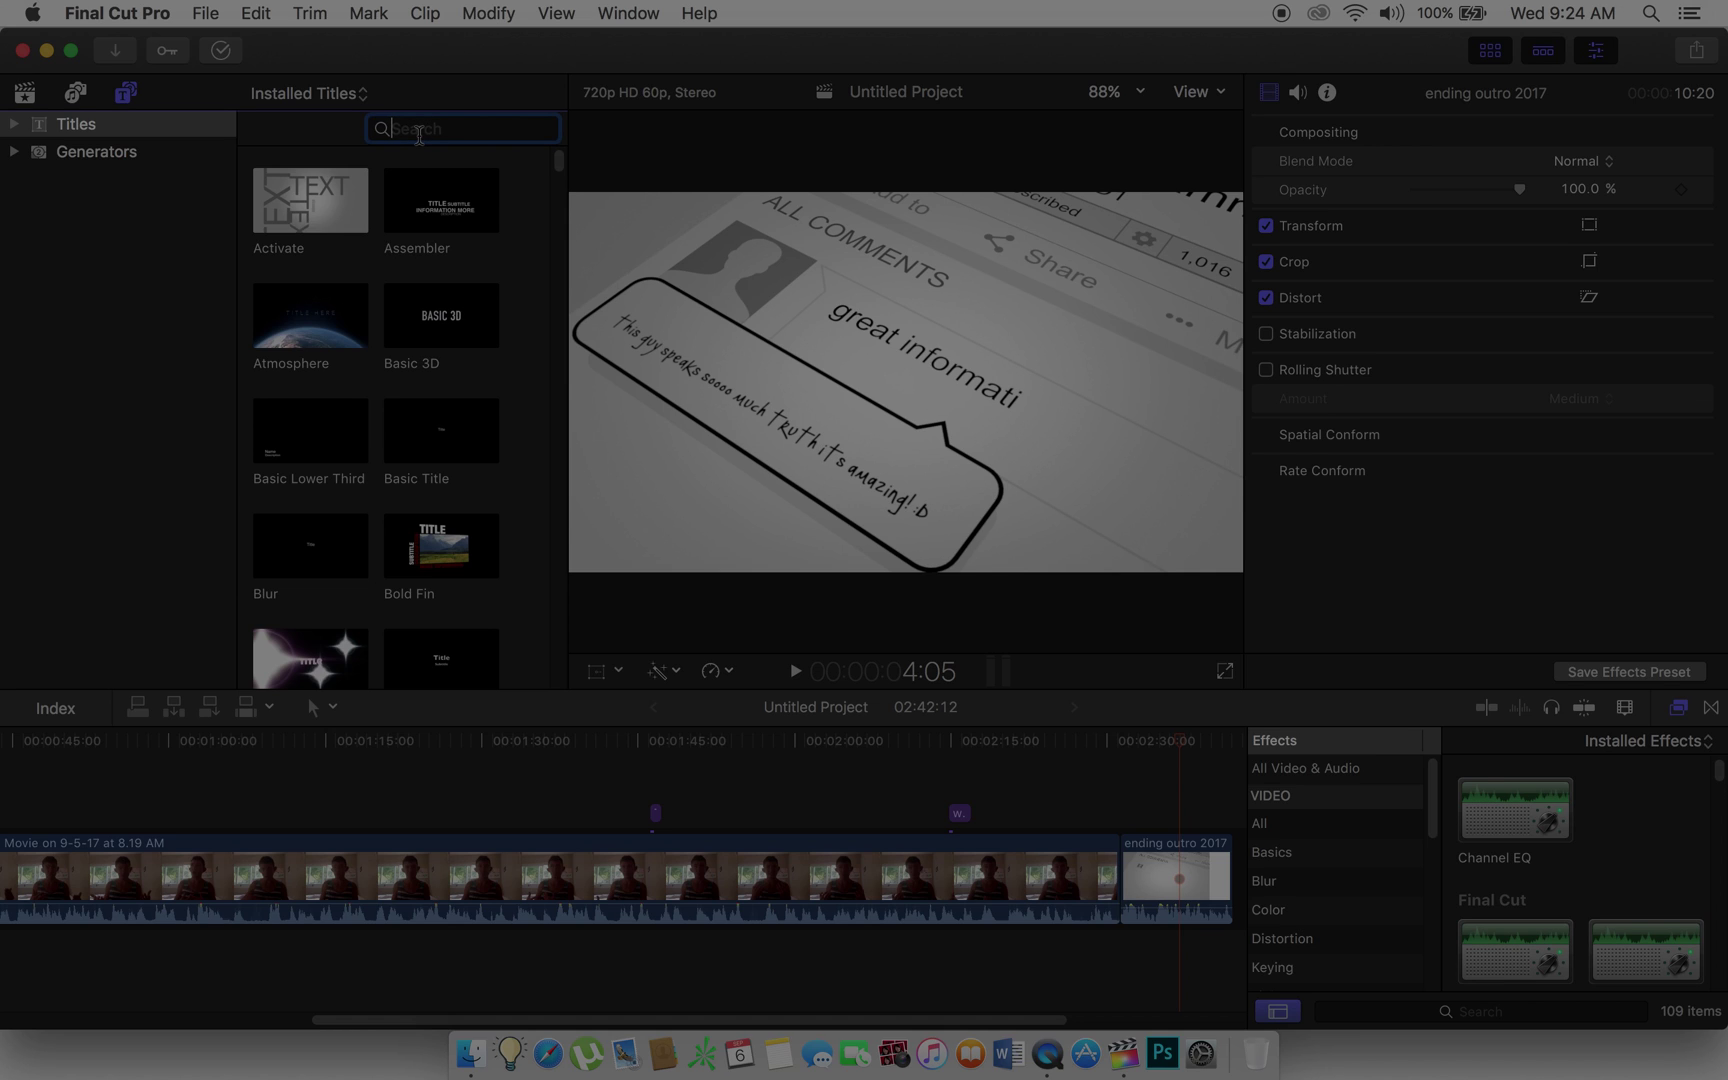
text(scroll)
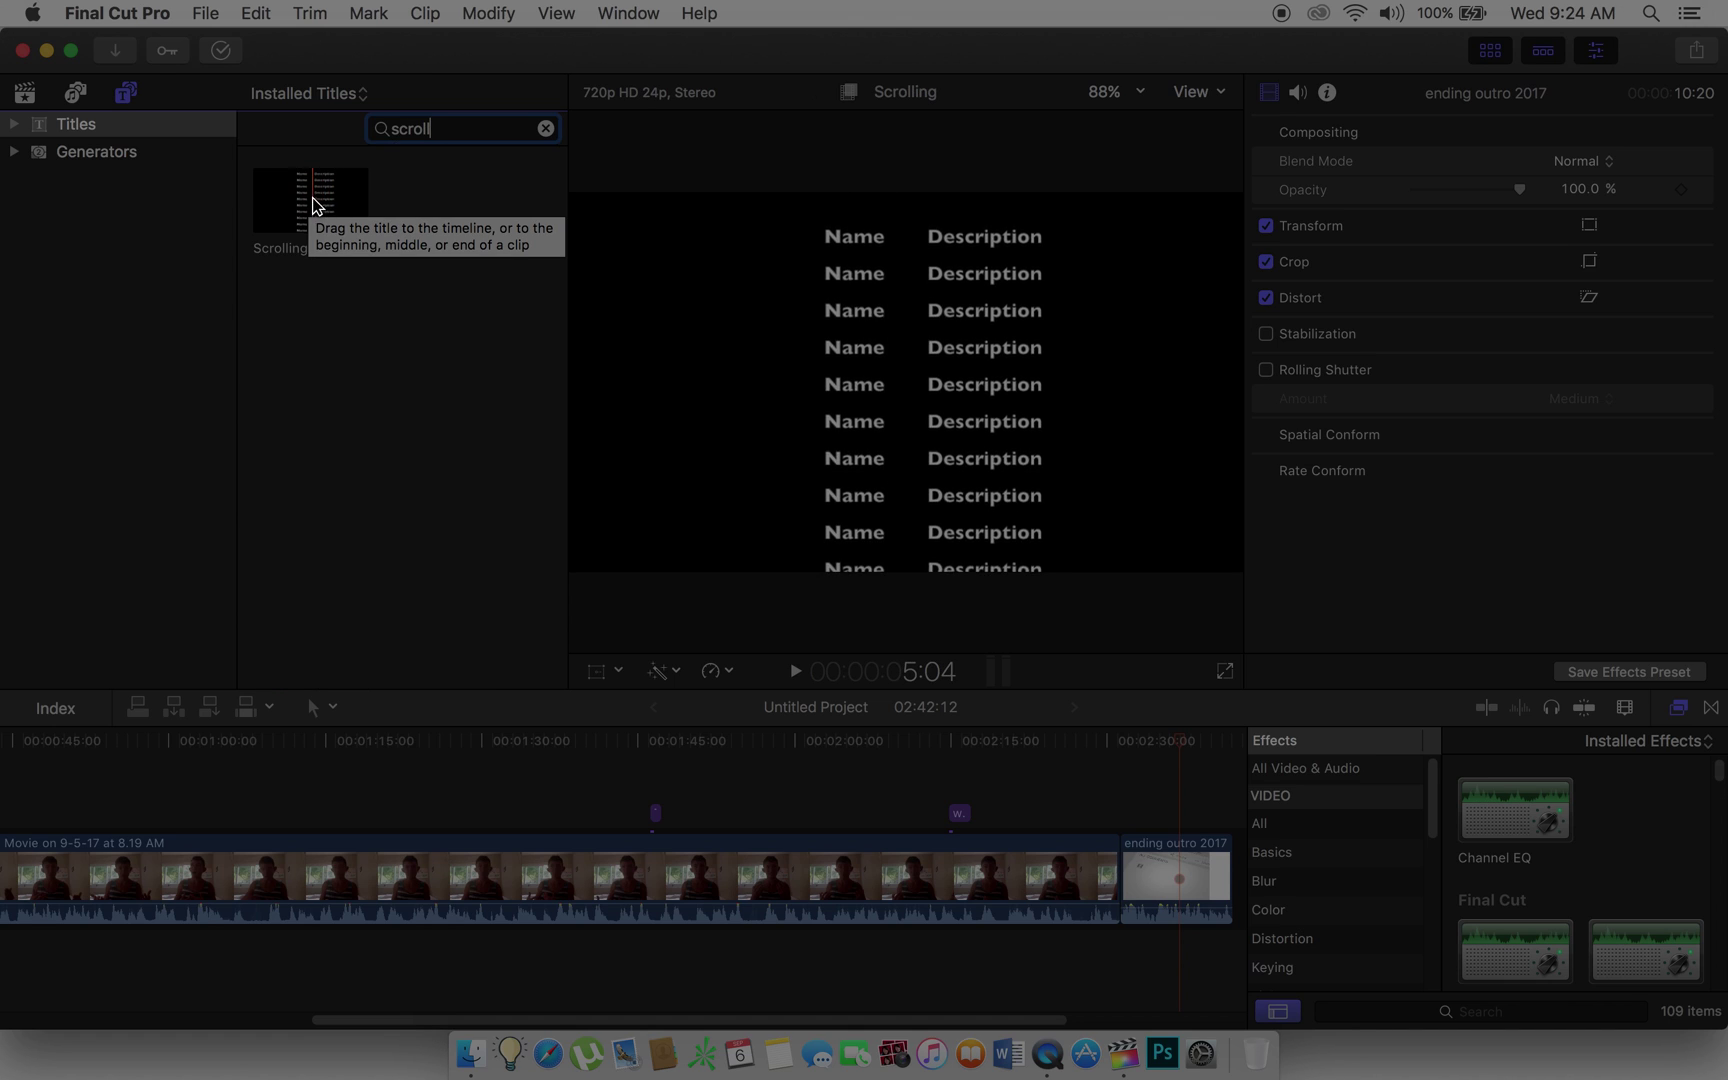
drag(318, 192, 1112, 817)
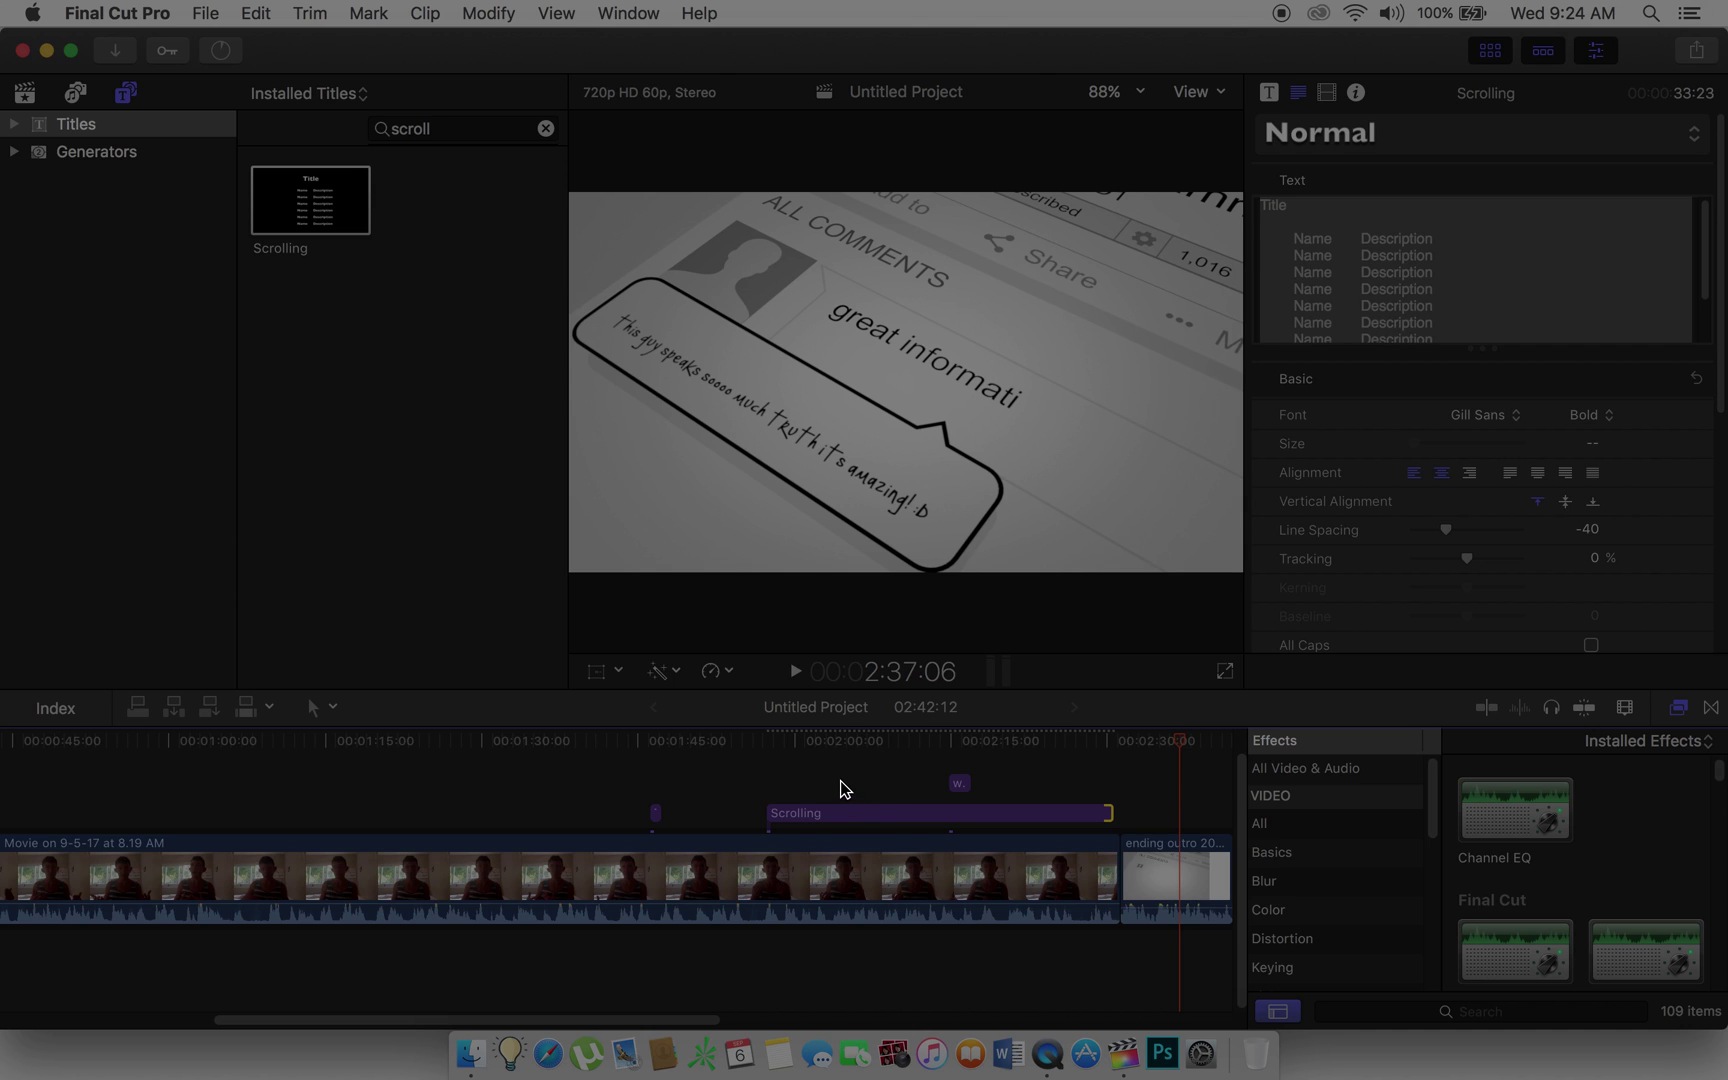
Move the Scrolling title to the project start and replace its text with 'i am fast' plus a self-introduction line
drag(767, 812, 4, 797)
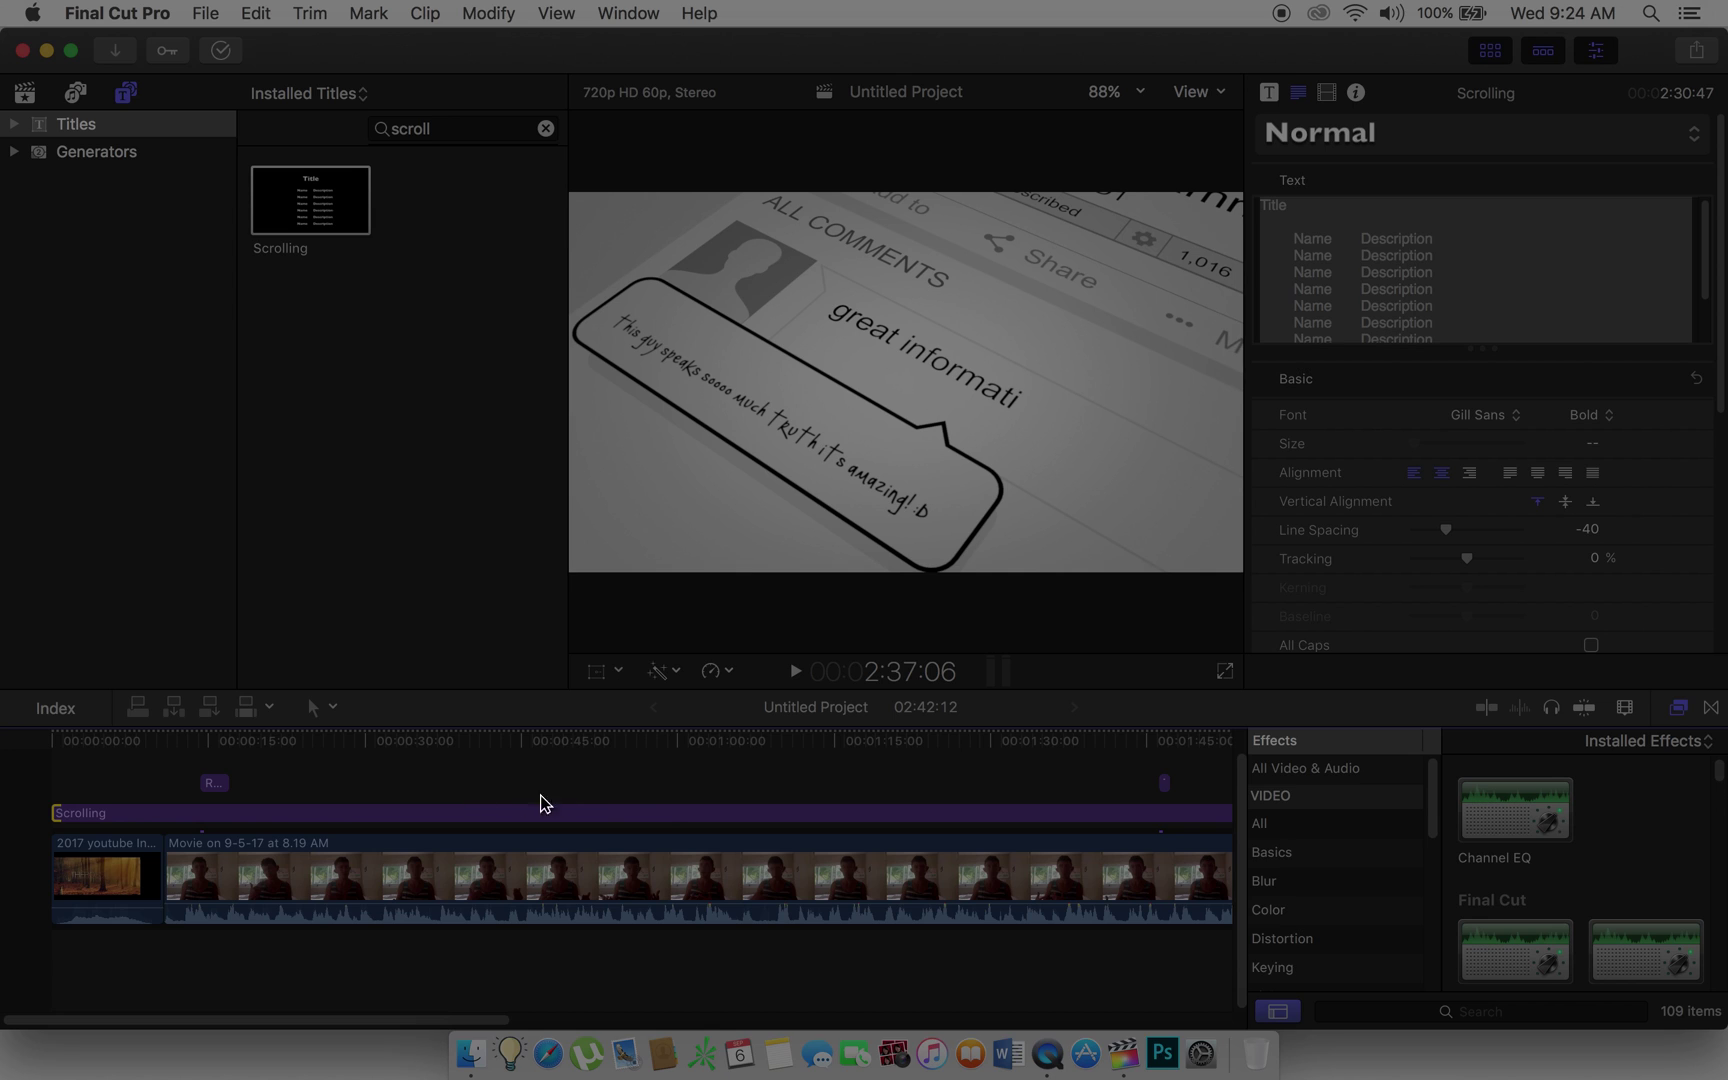
click(658, 815)
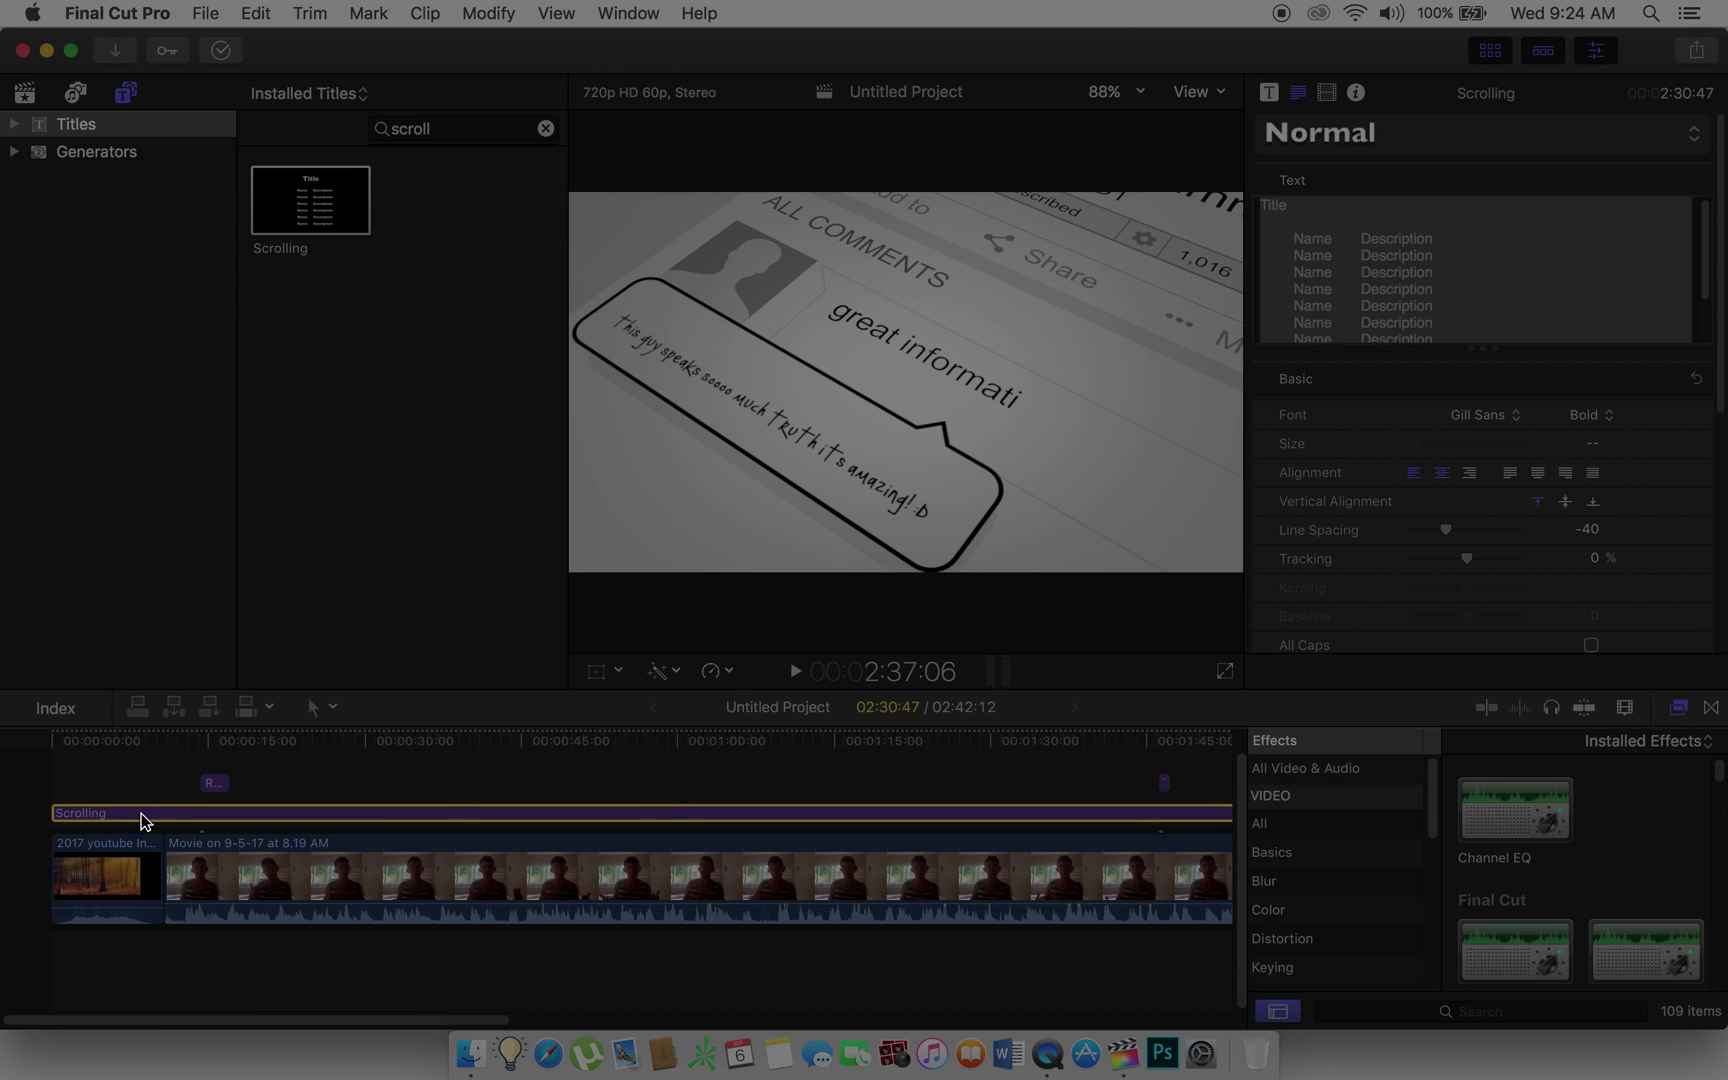
click(1380, 240)
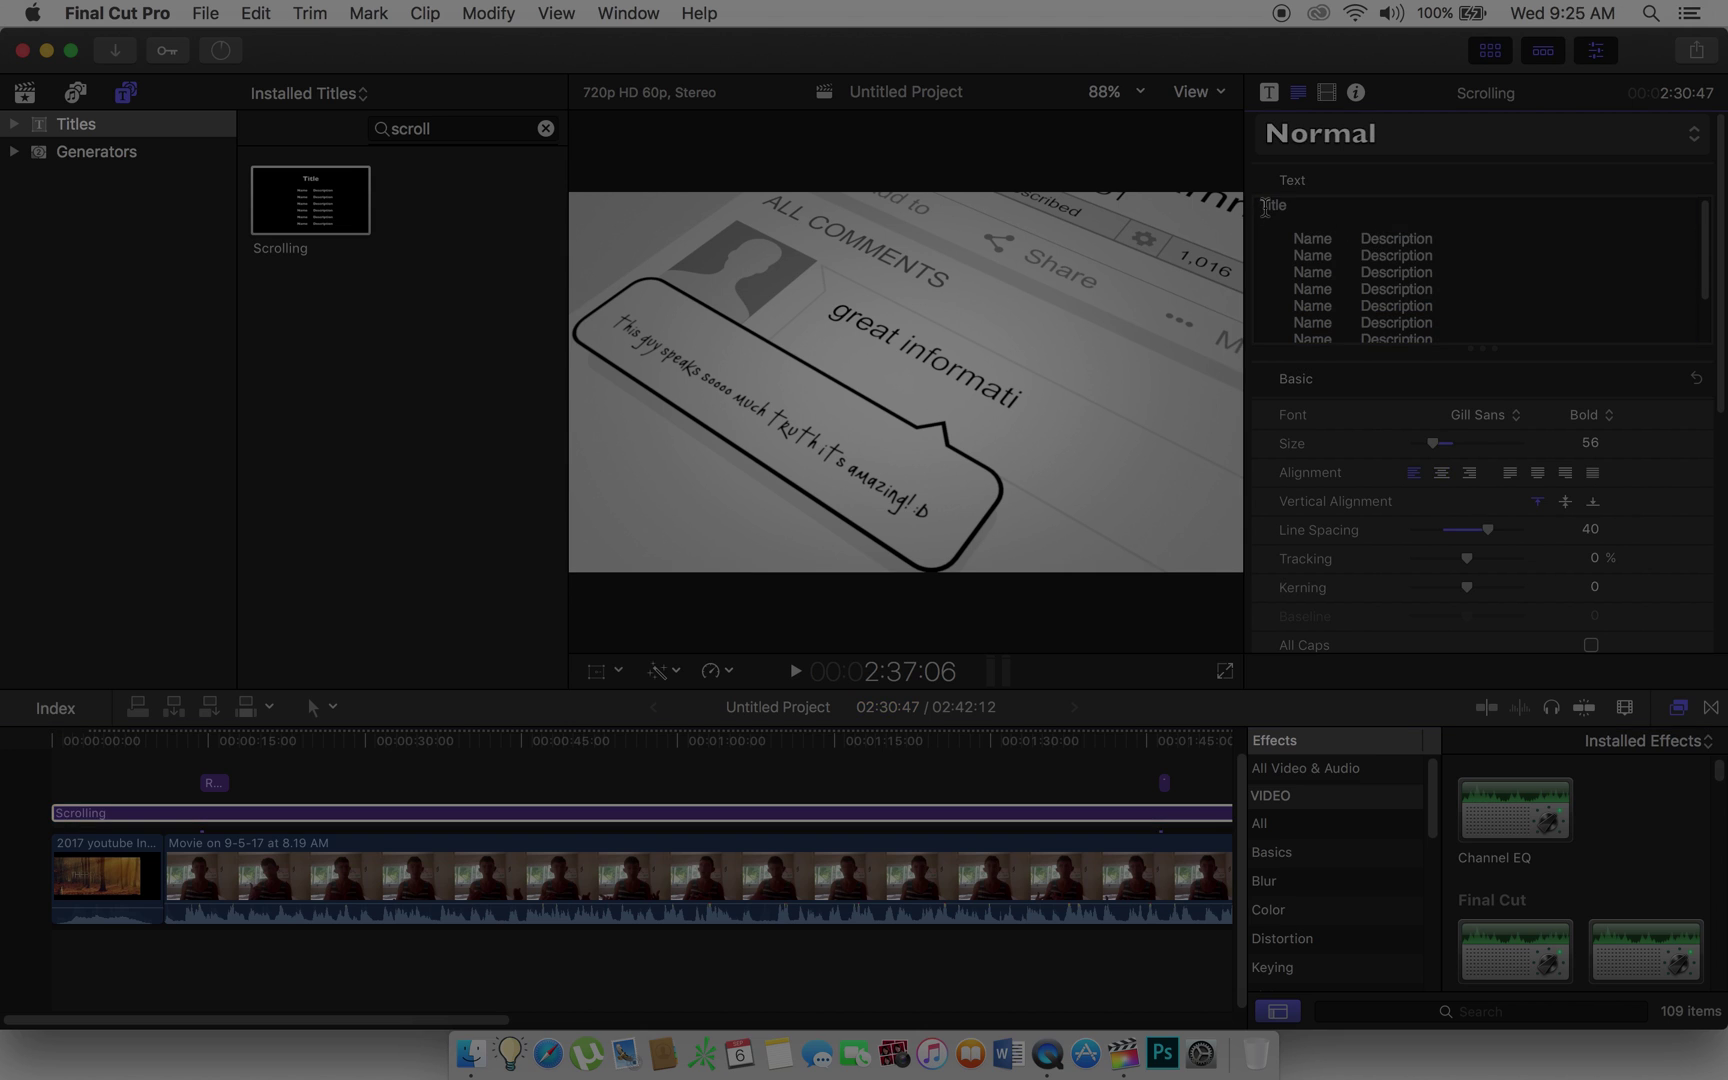
drag(1260, 204, 1474, 397)
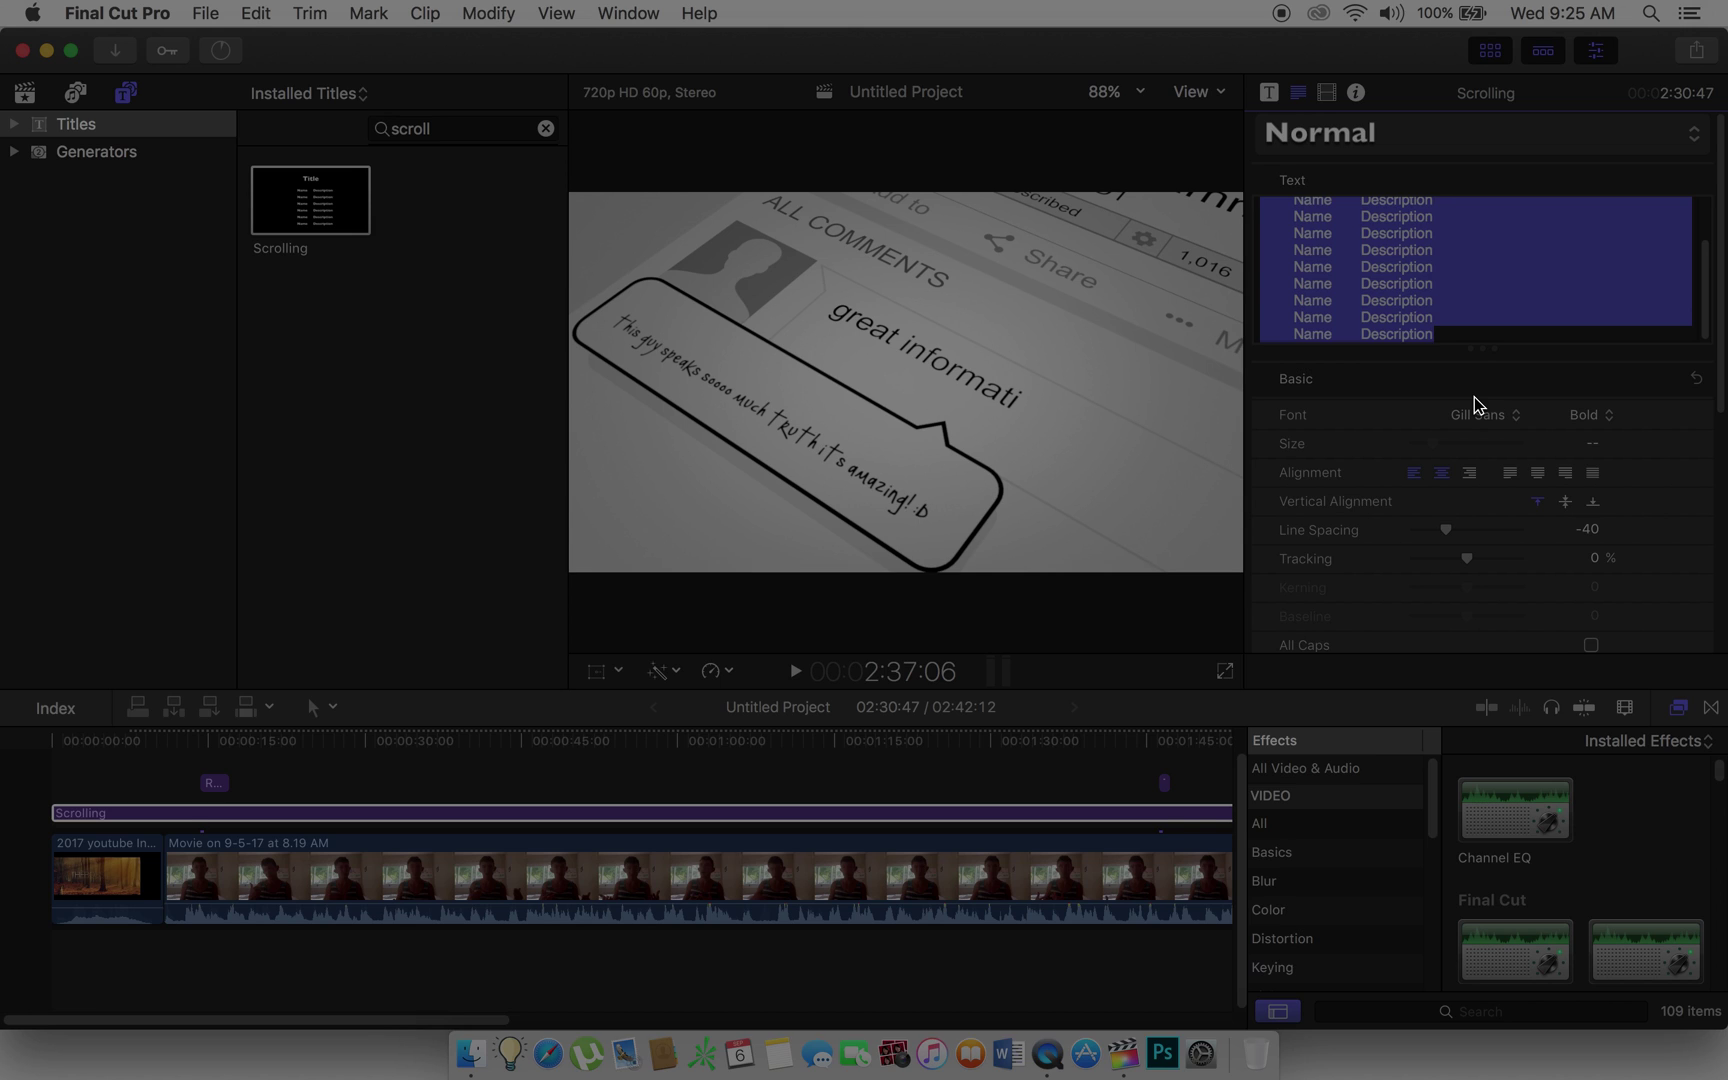
text(i)
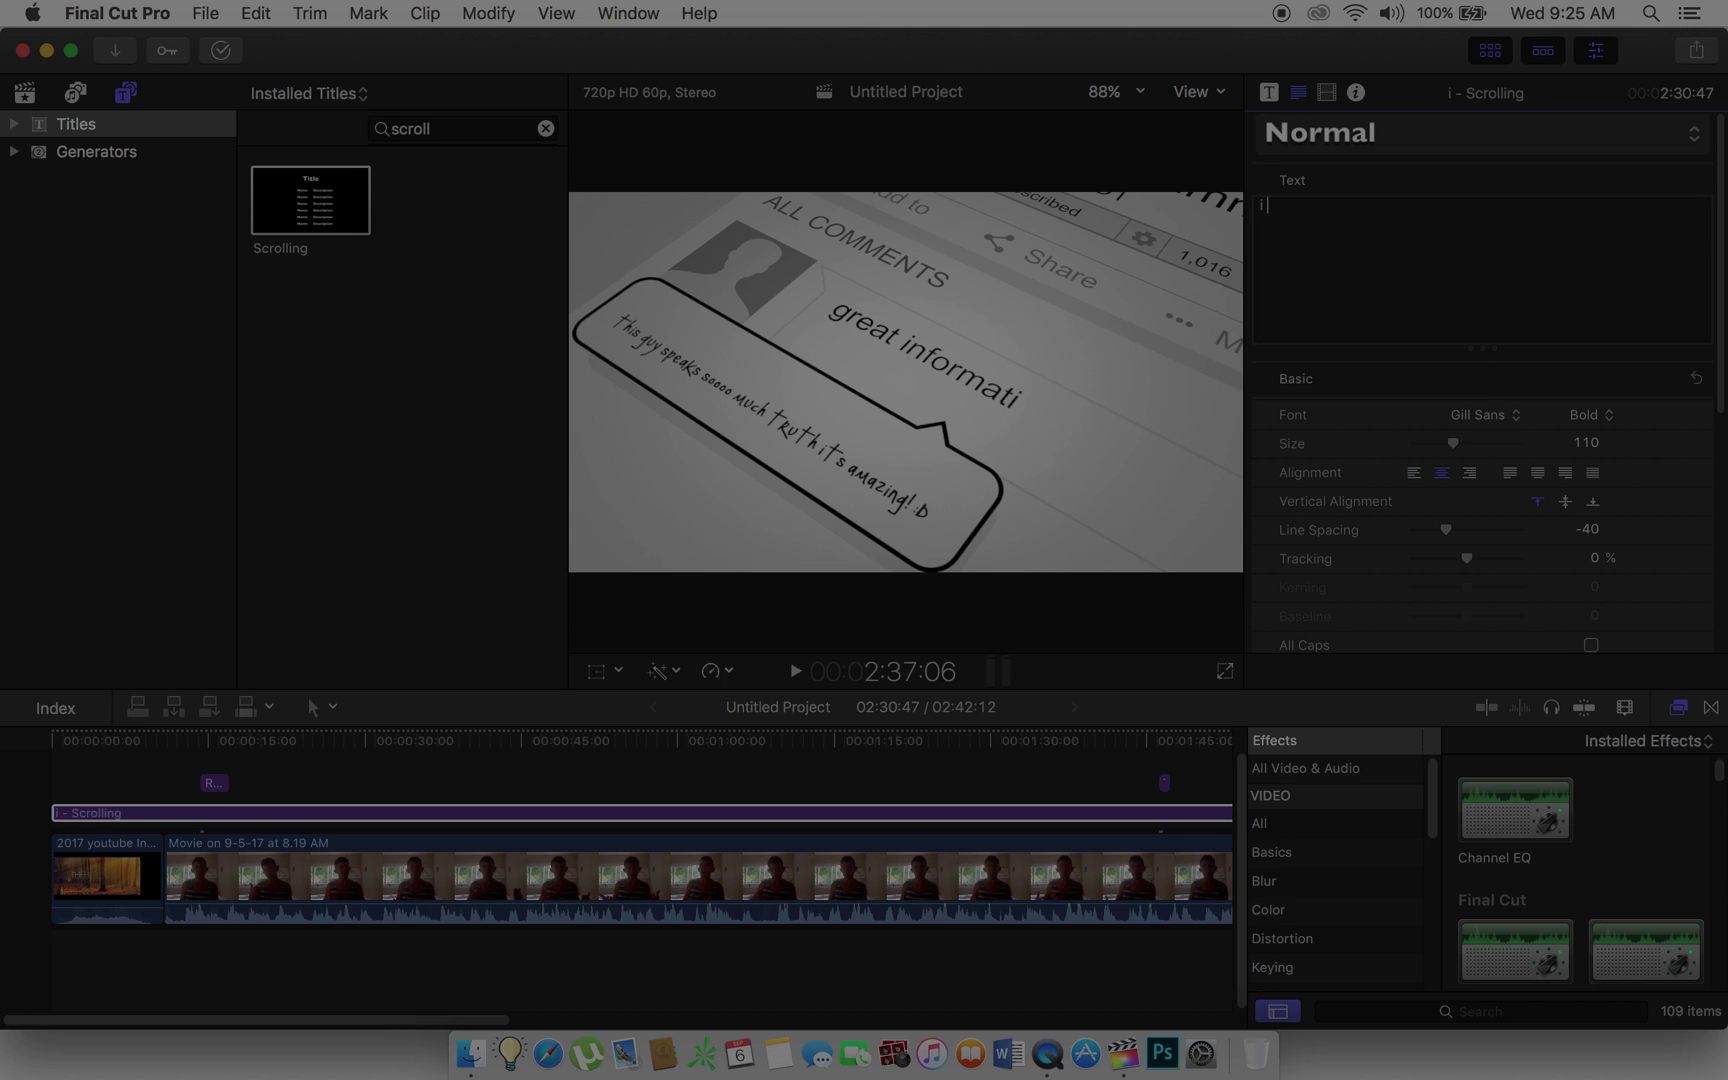
text( am fast)
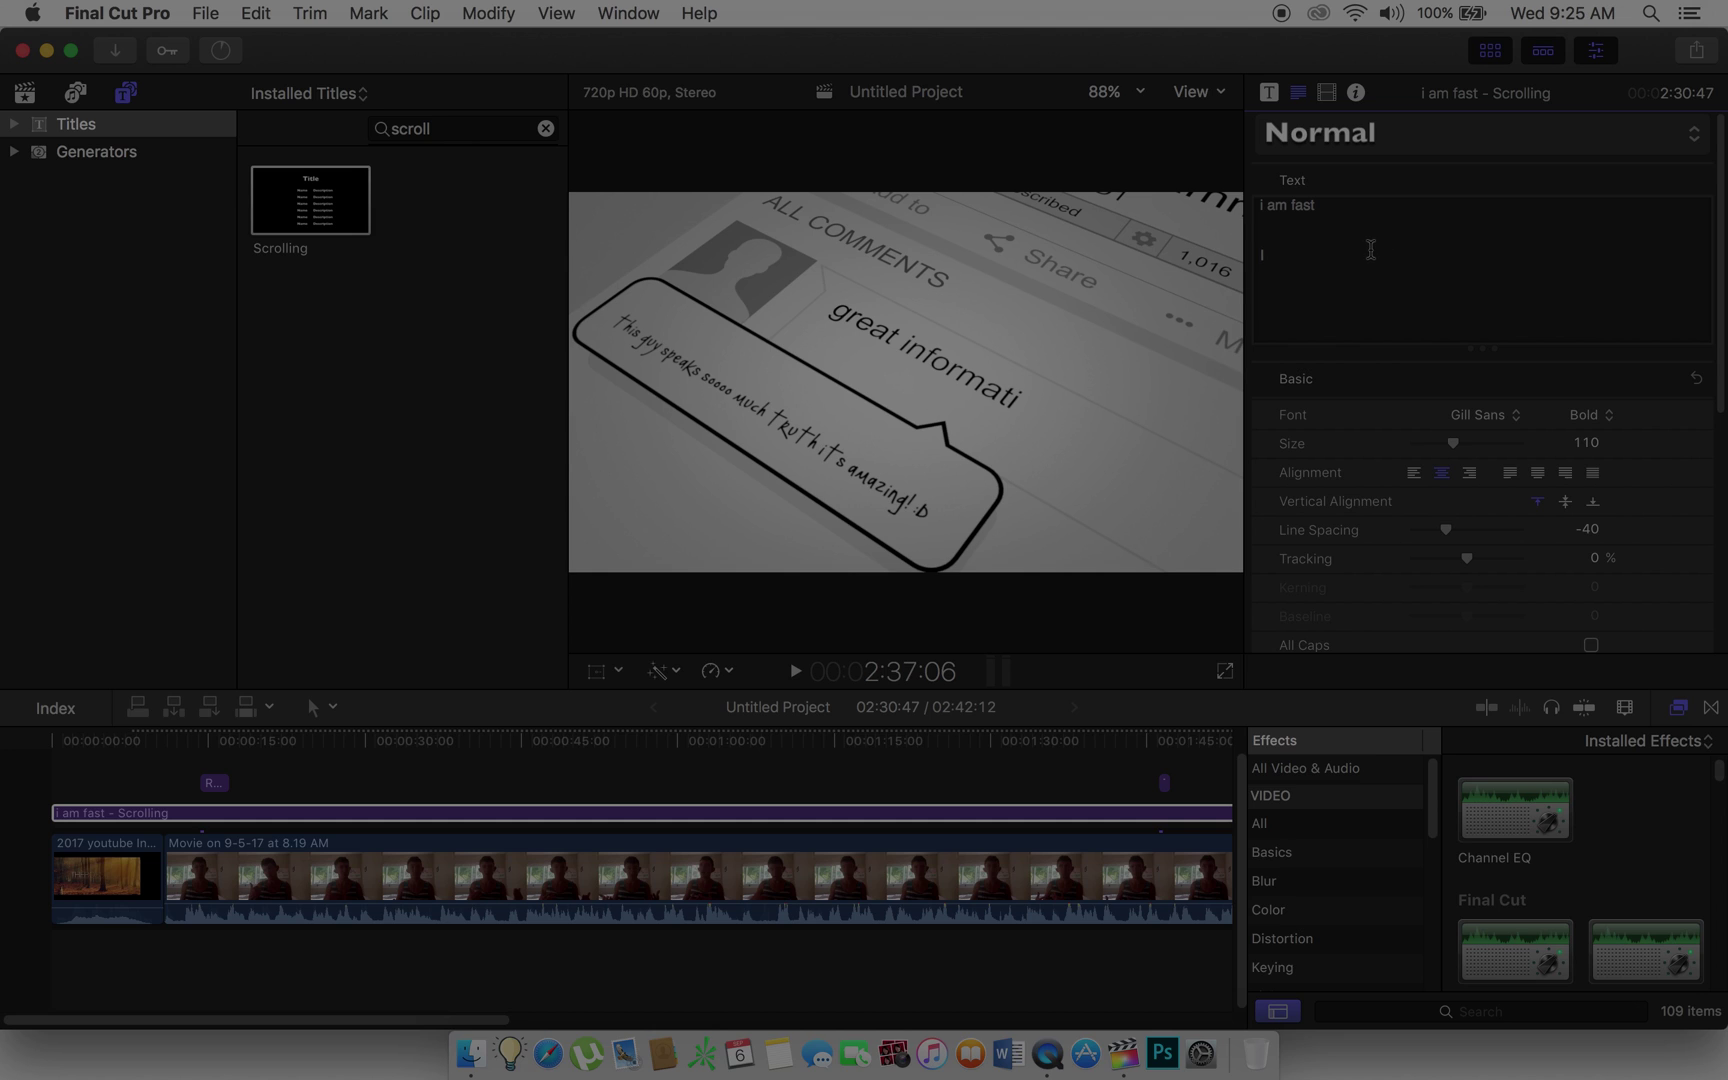
text(m cody)
click(988, 786)
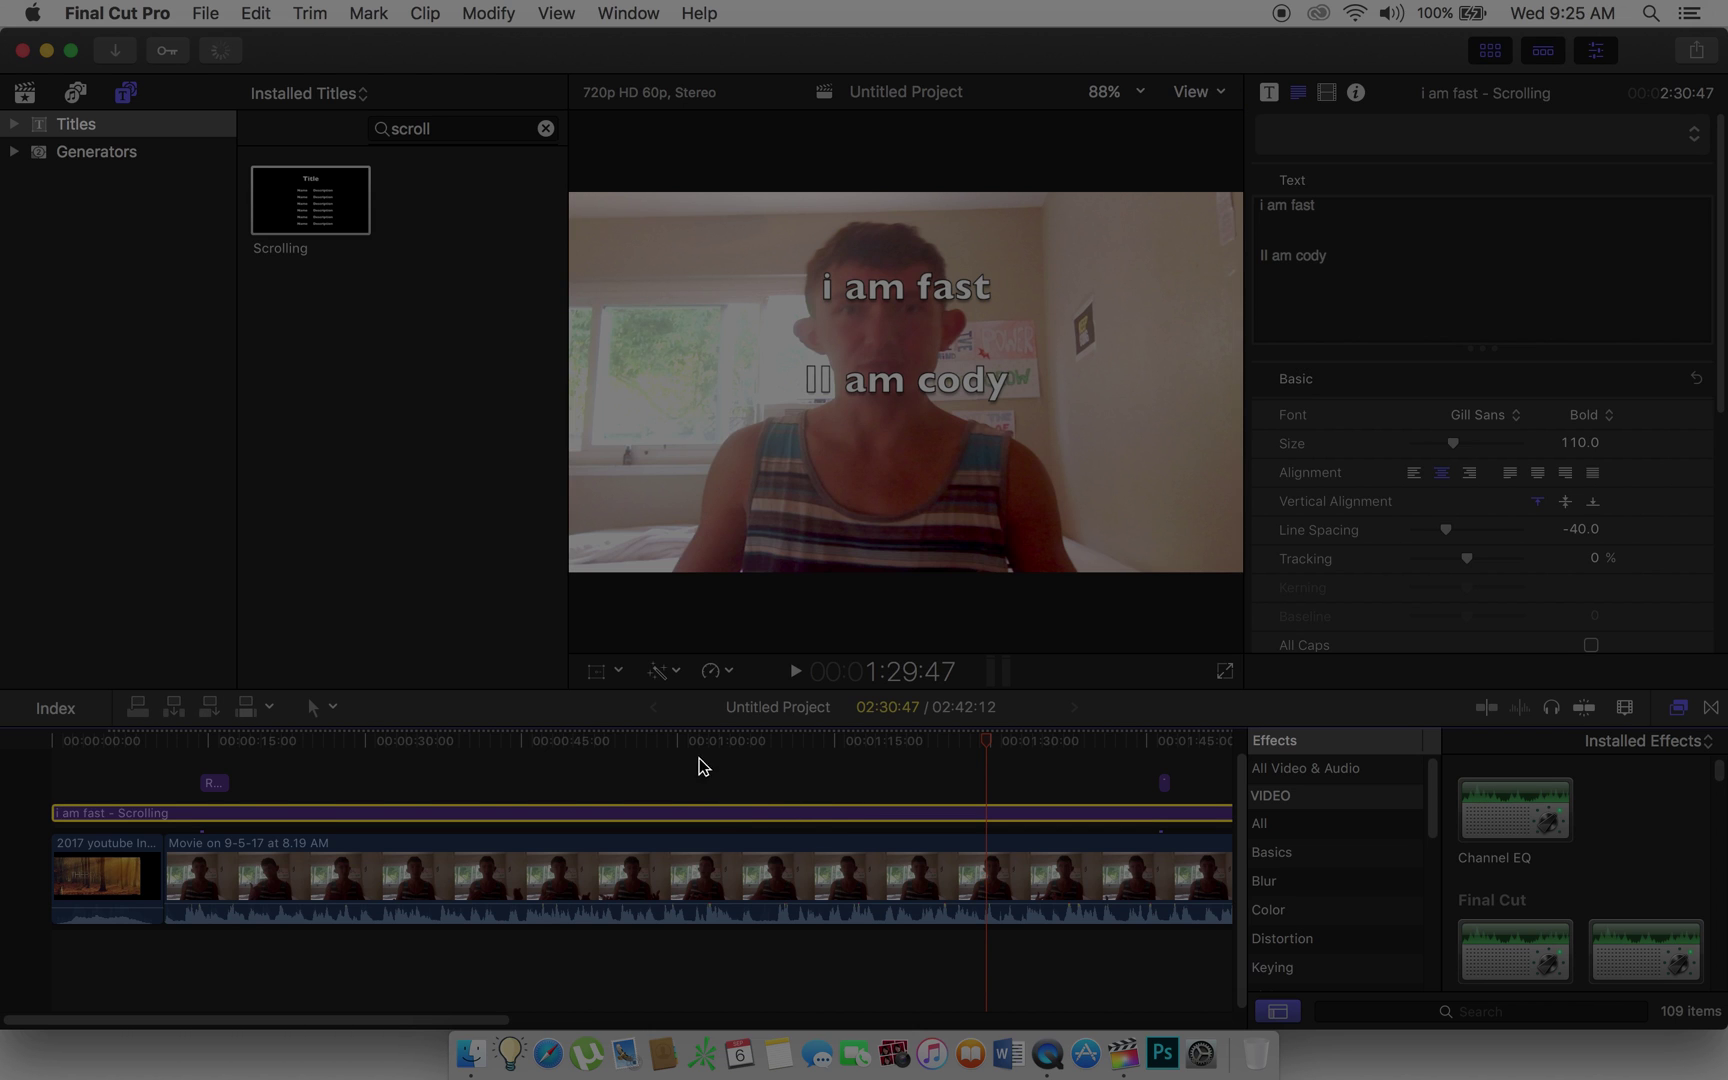
Turn the Scrolling title clip into the compound clip 'Untitled Project Clip', checking it around 0:59
click(670, 738)
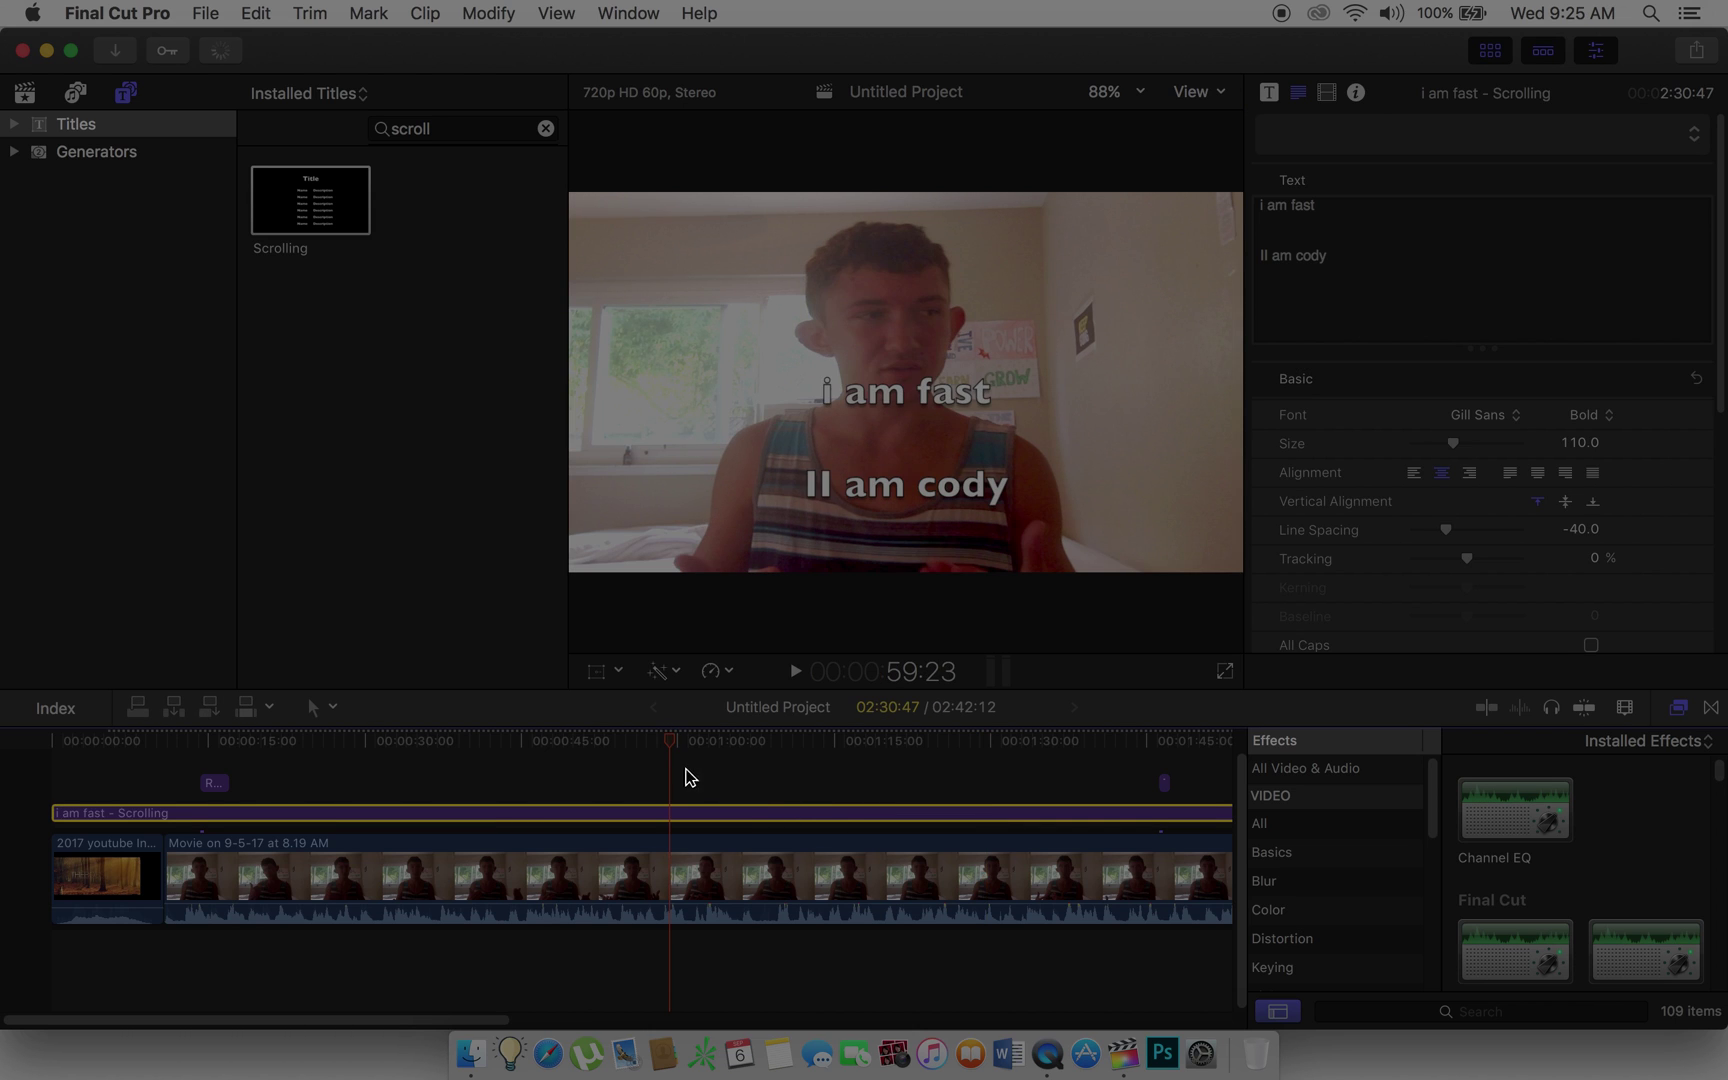
right_click(673, 818)
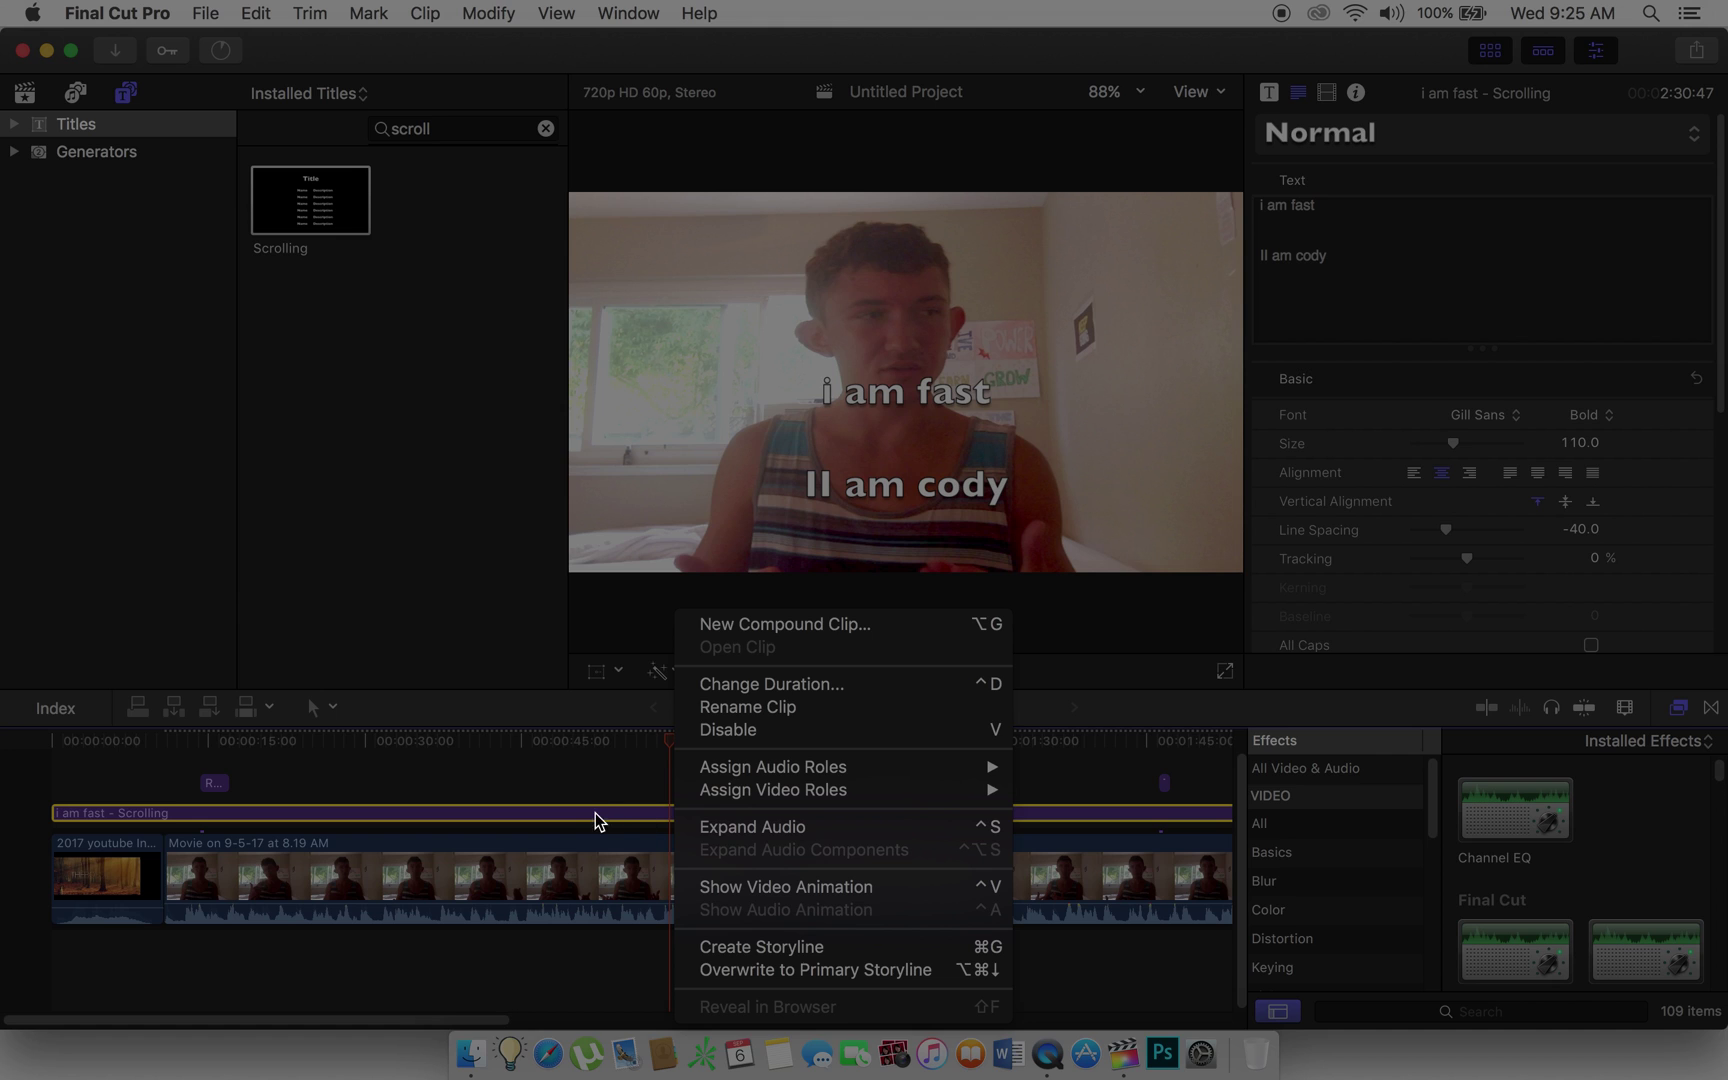
click(775, 630)
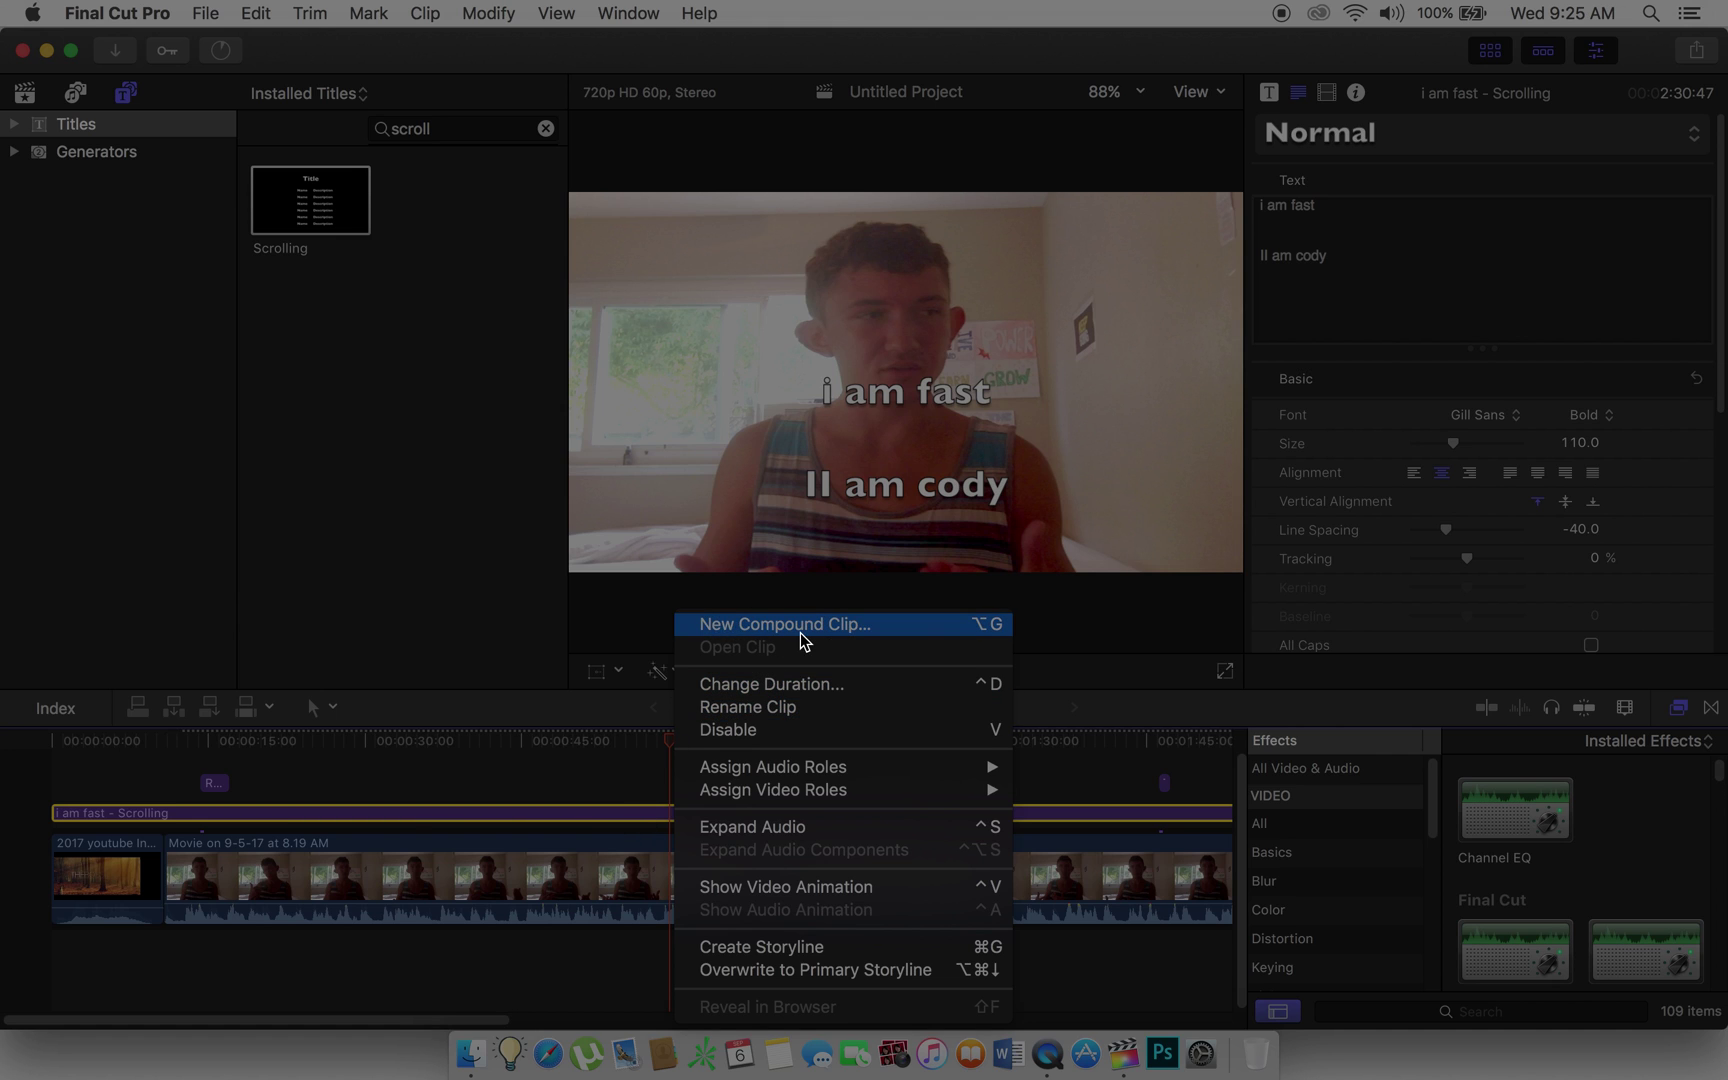
click(1173, 181)
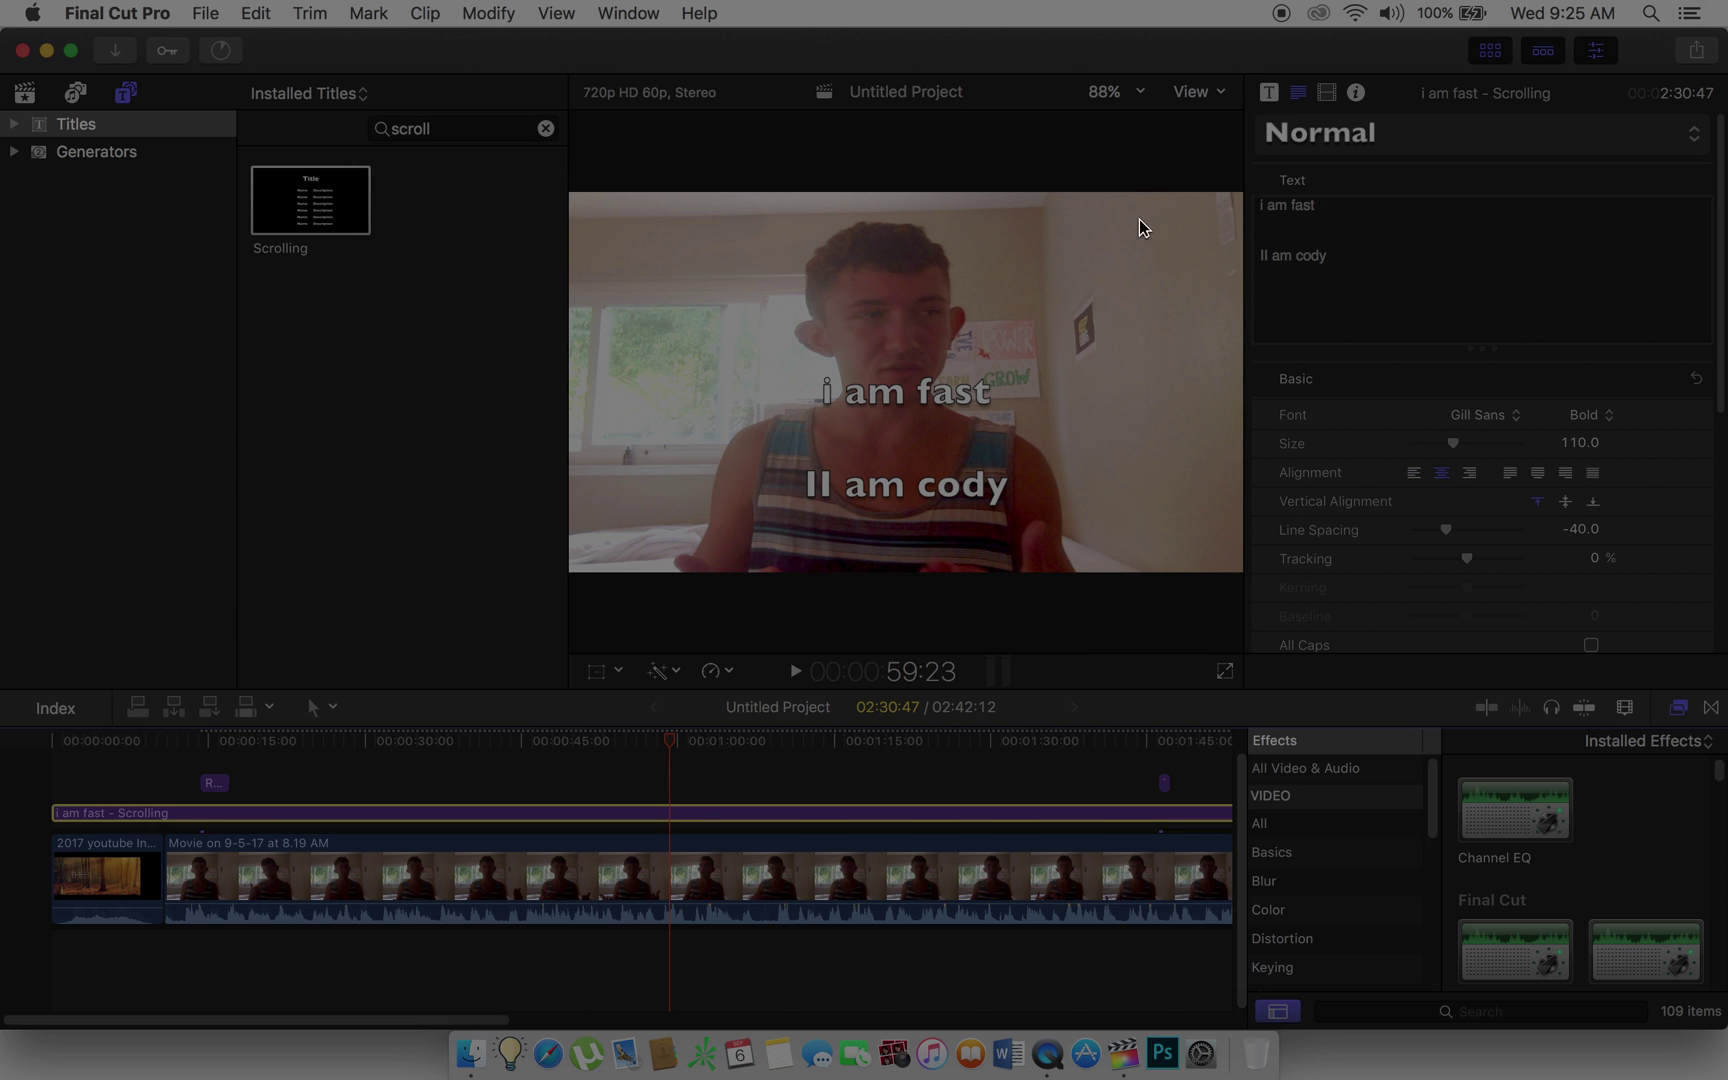
click(676, 748)
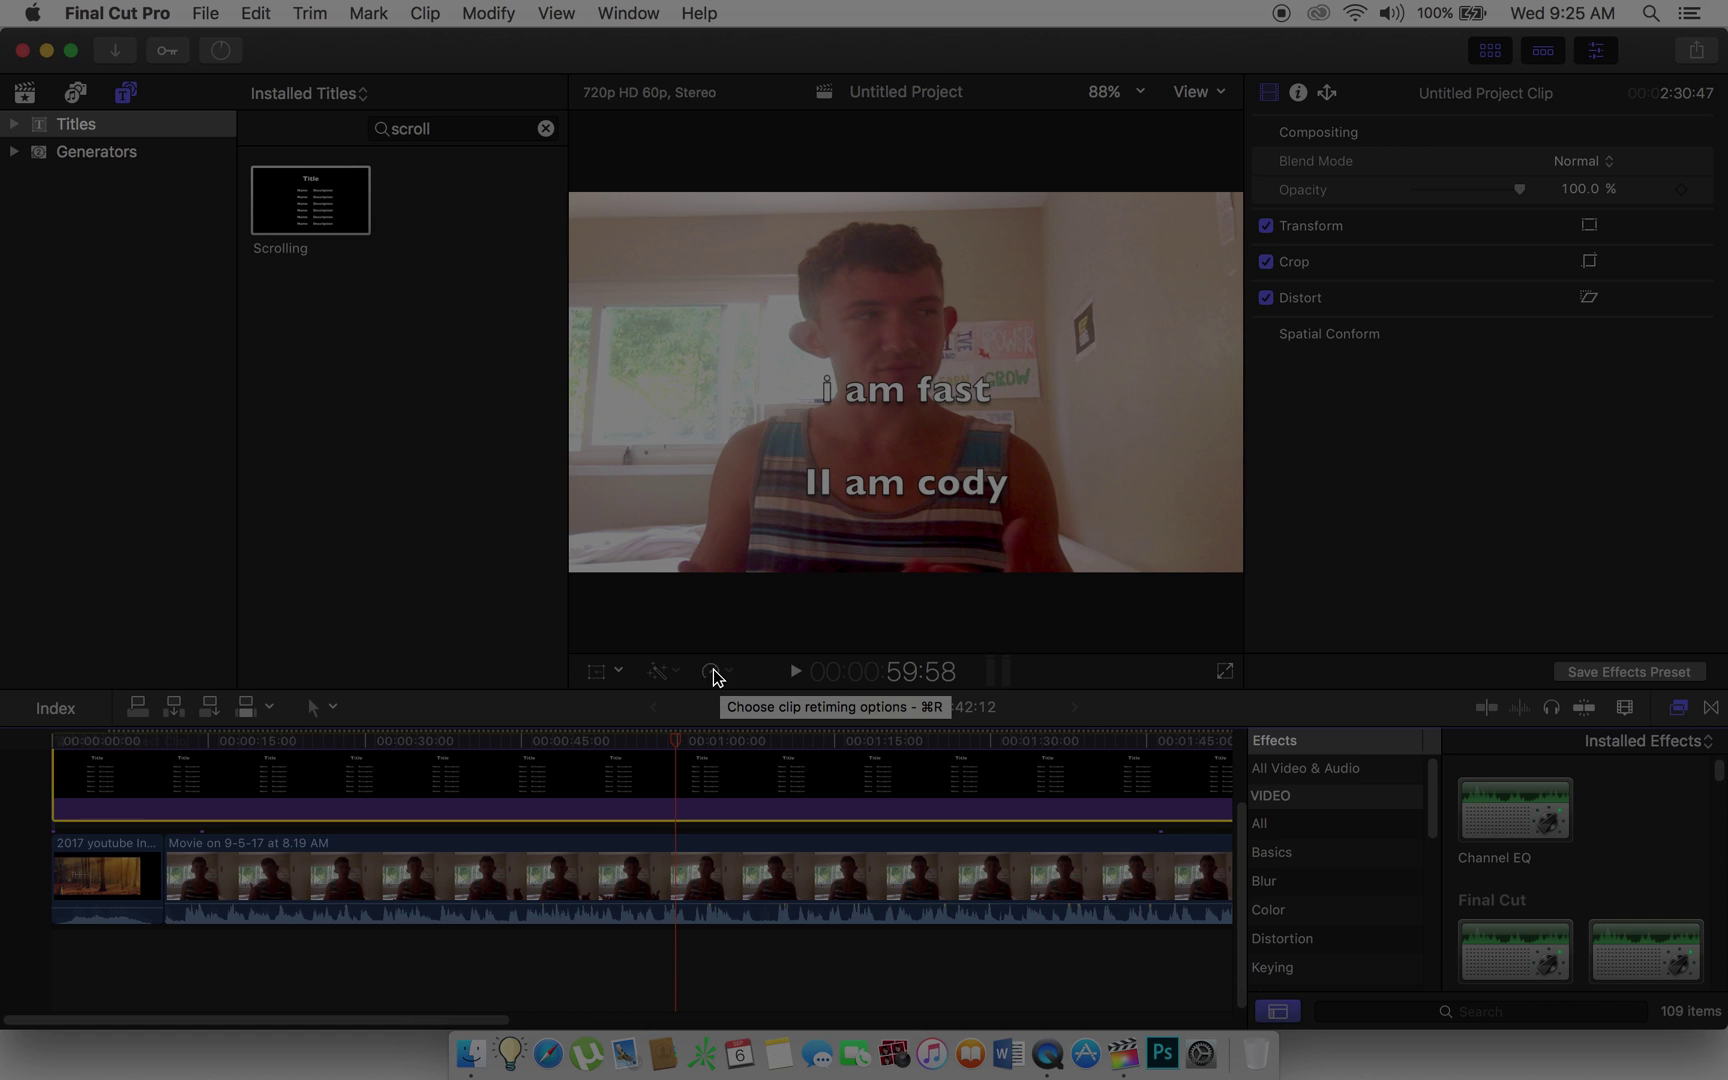
Speed the title clip up to 20x and wrap it in a compound clip
click(716, 677)
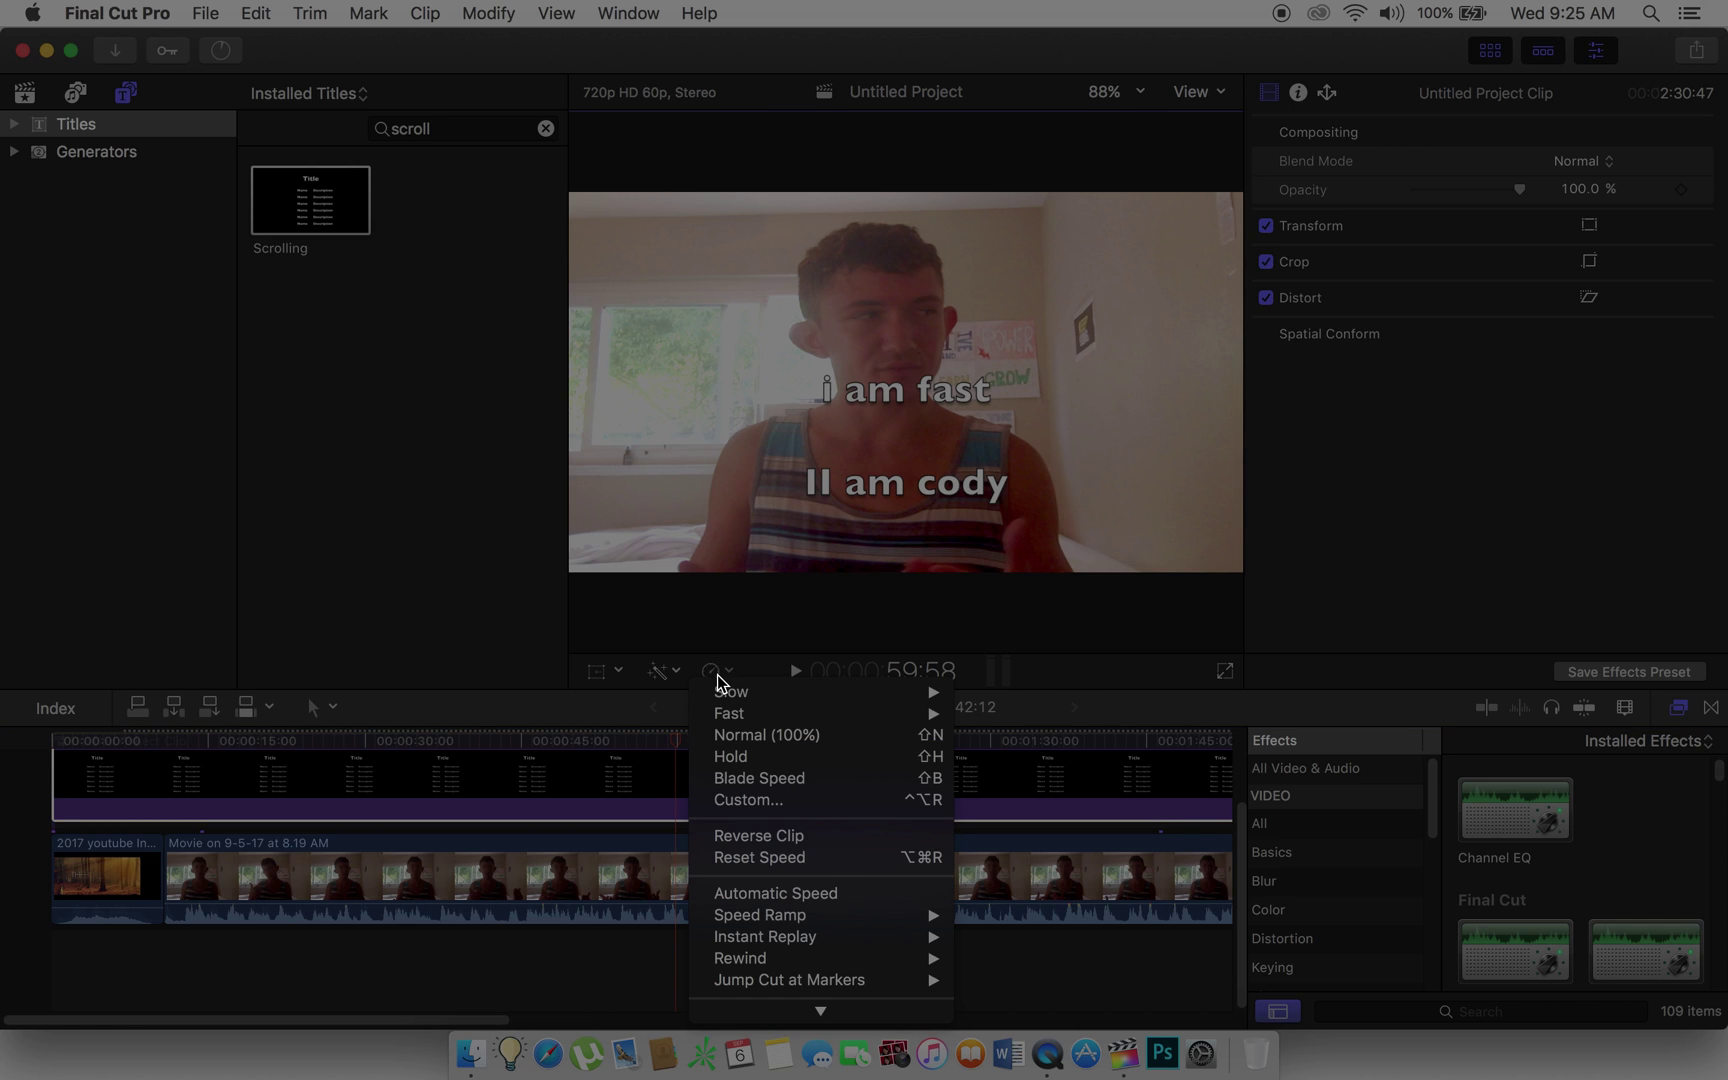
mouse_move(768, 715)
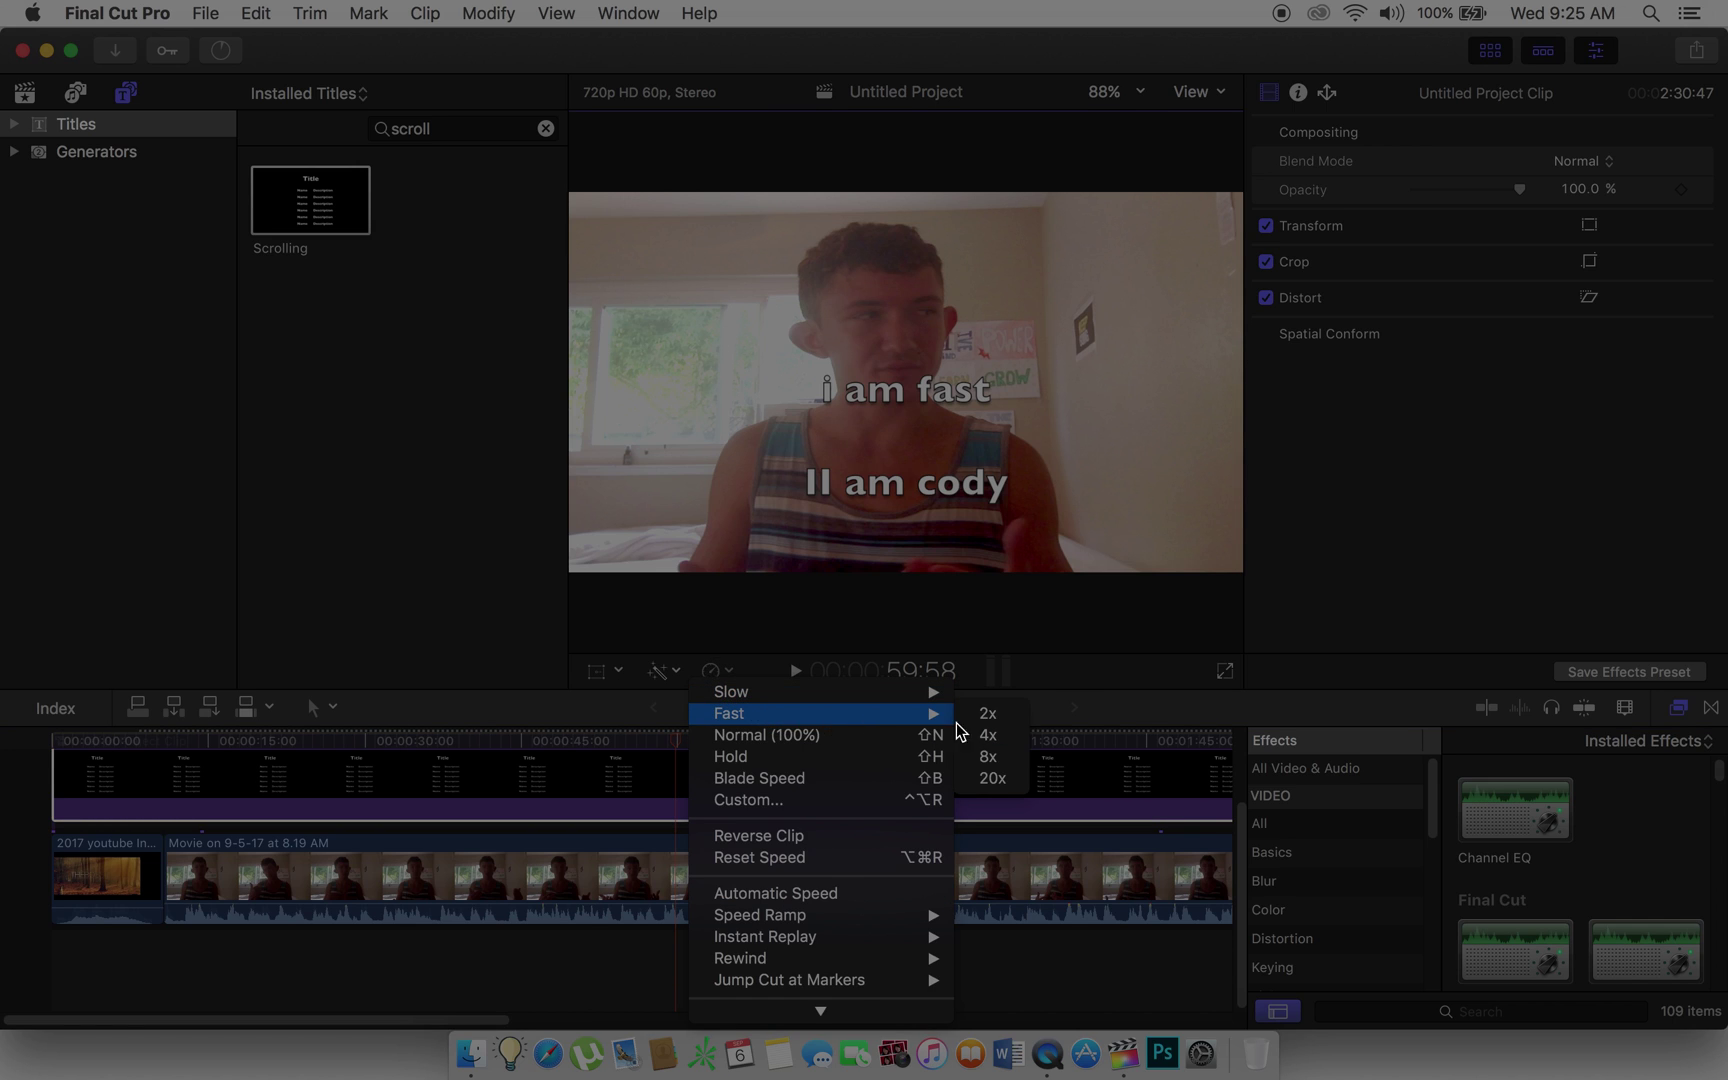
click(1005, 785)
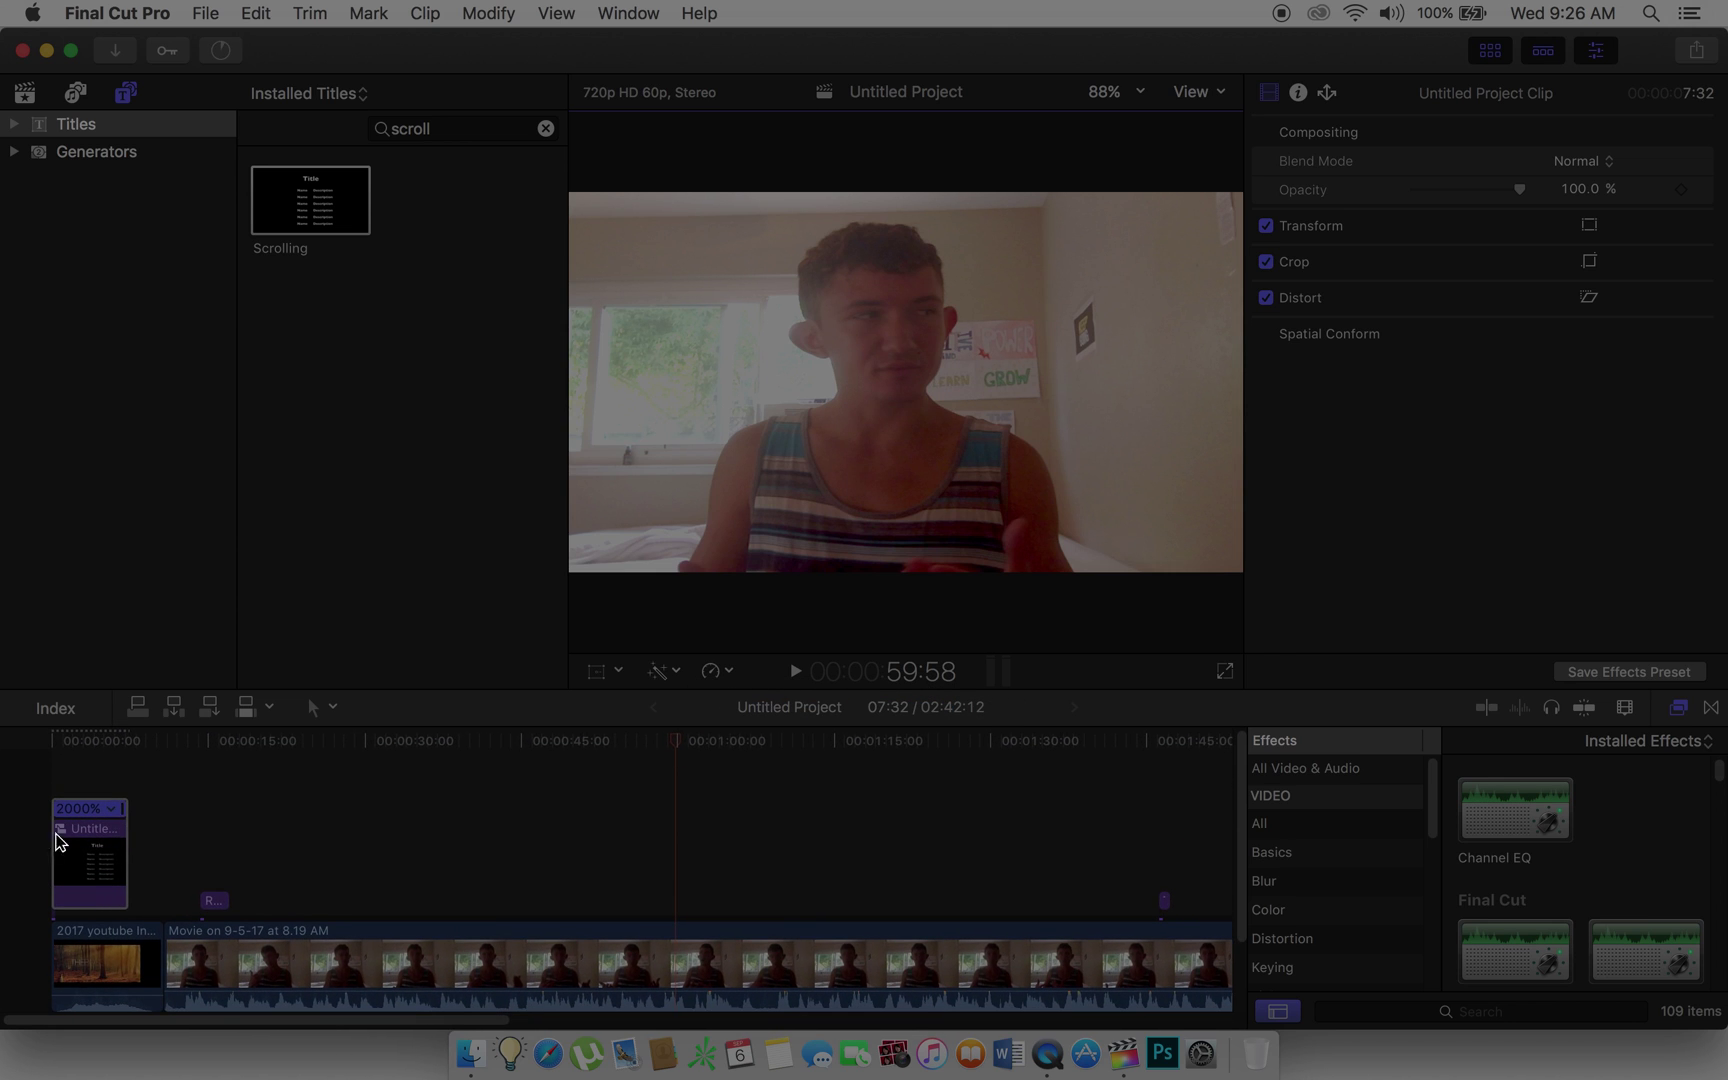
right_click(86, 846)
click(380, 604)
key(super+r)
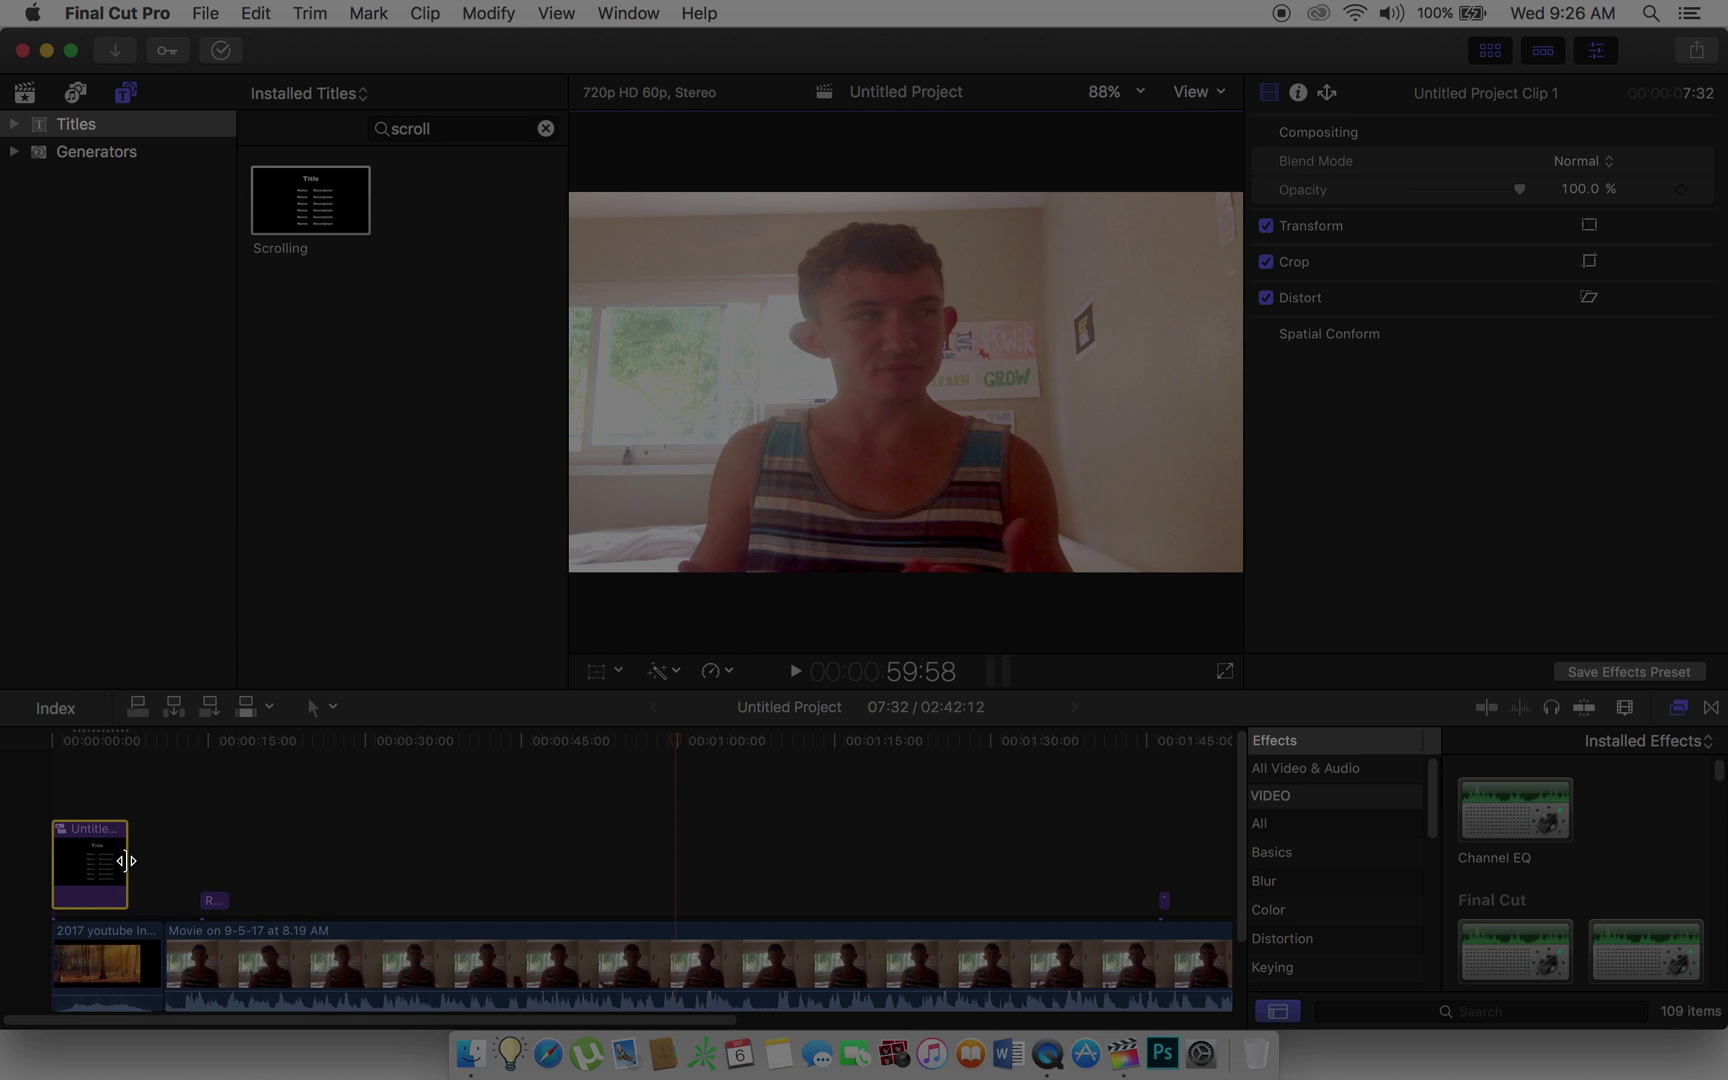
Speed the compound title up 8x and move it to about 00:00:30
drag(106, 740, 96, 741)
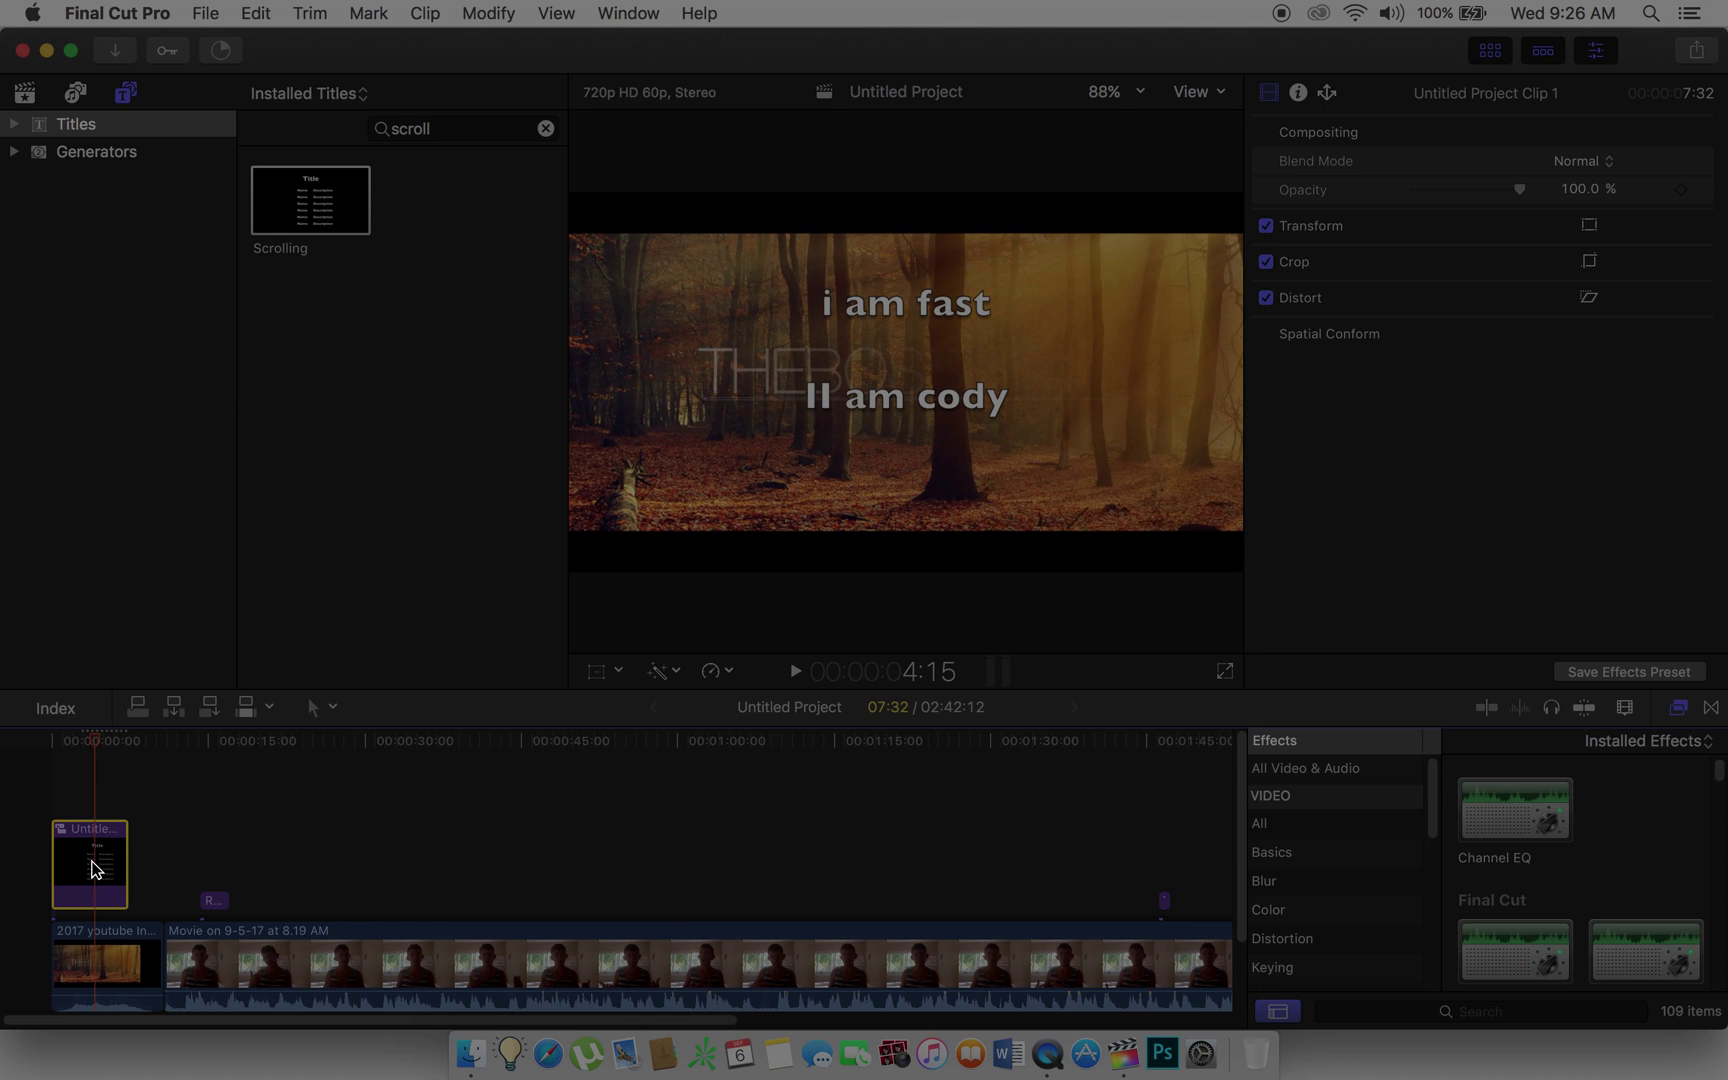
click(735, 672)
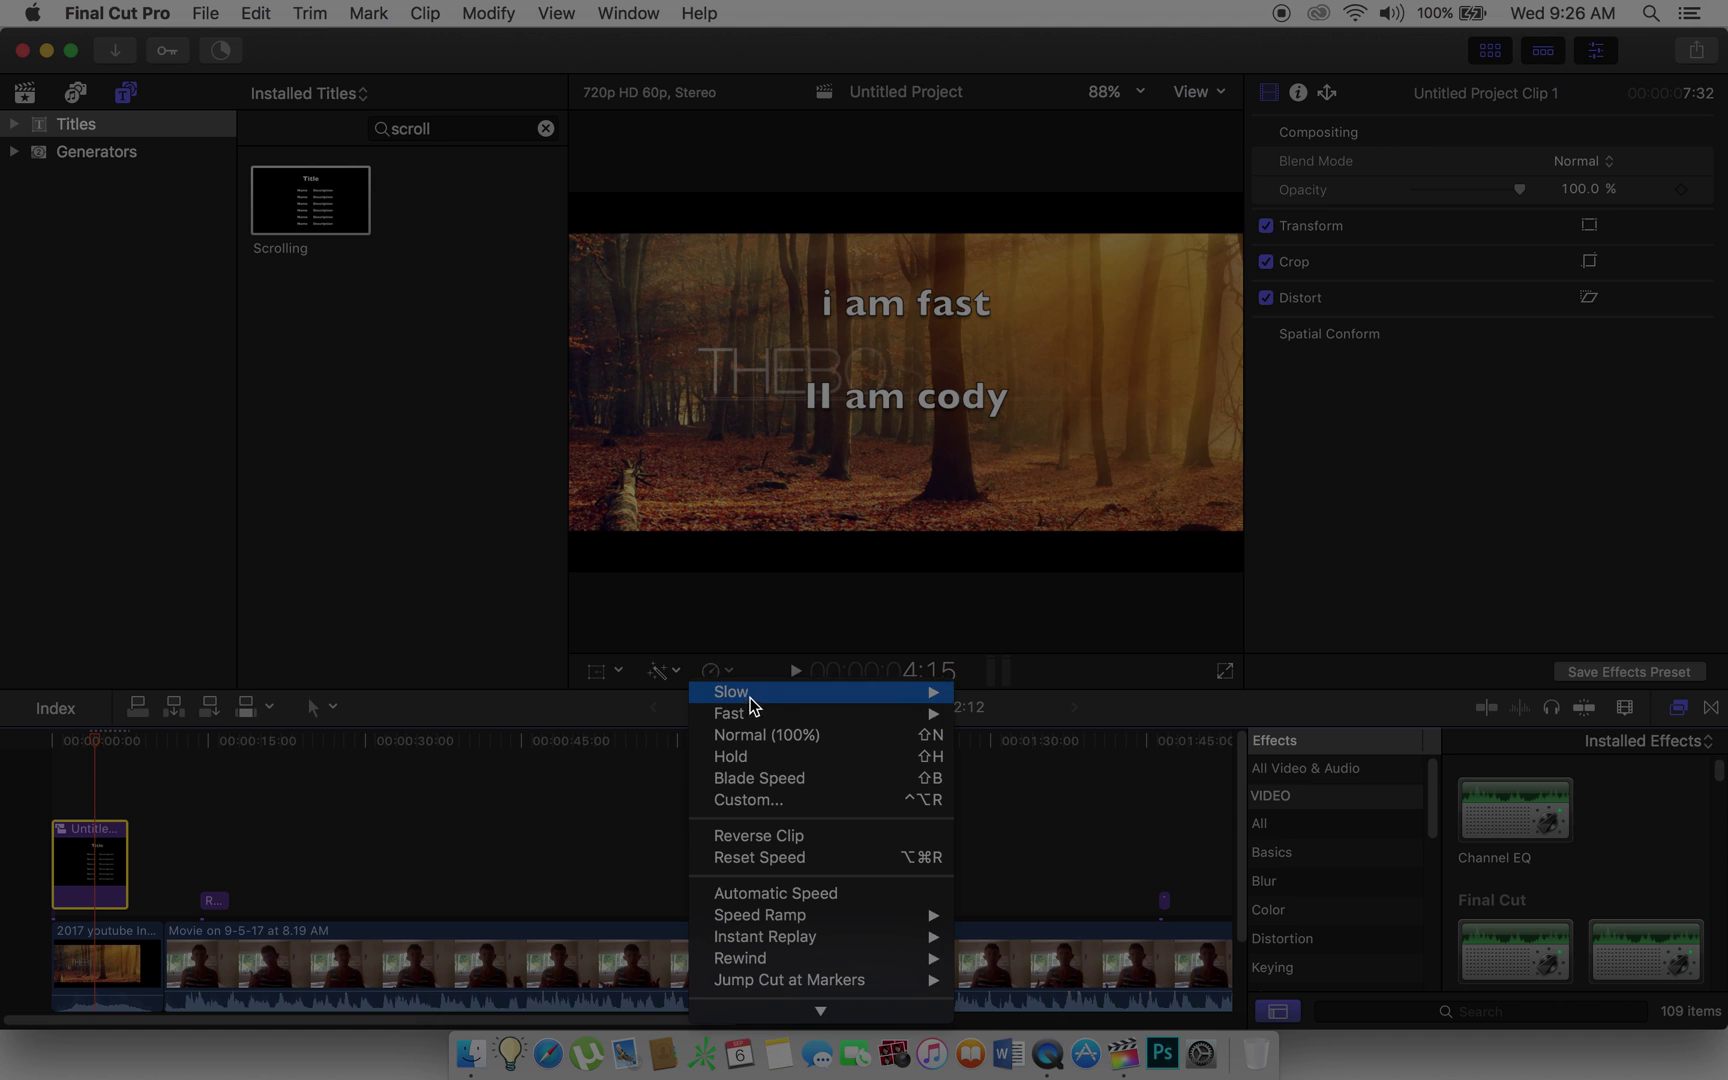
mouse_move(777, 716)
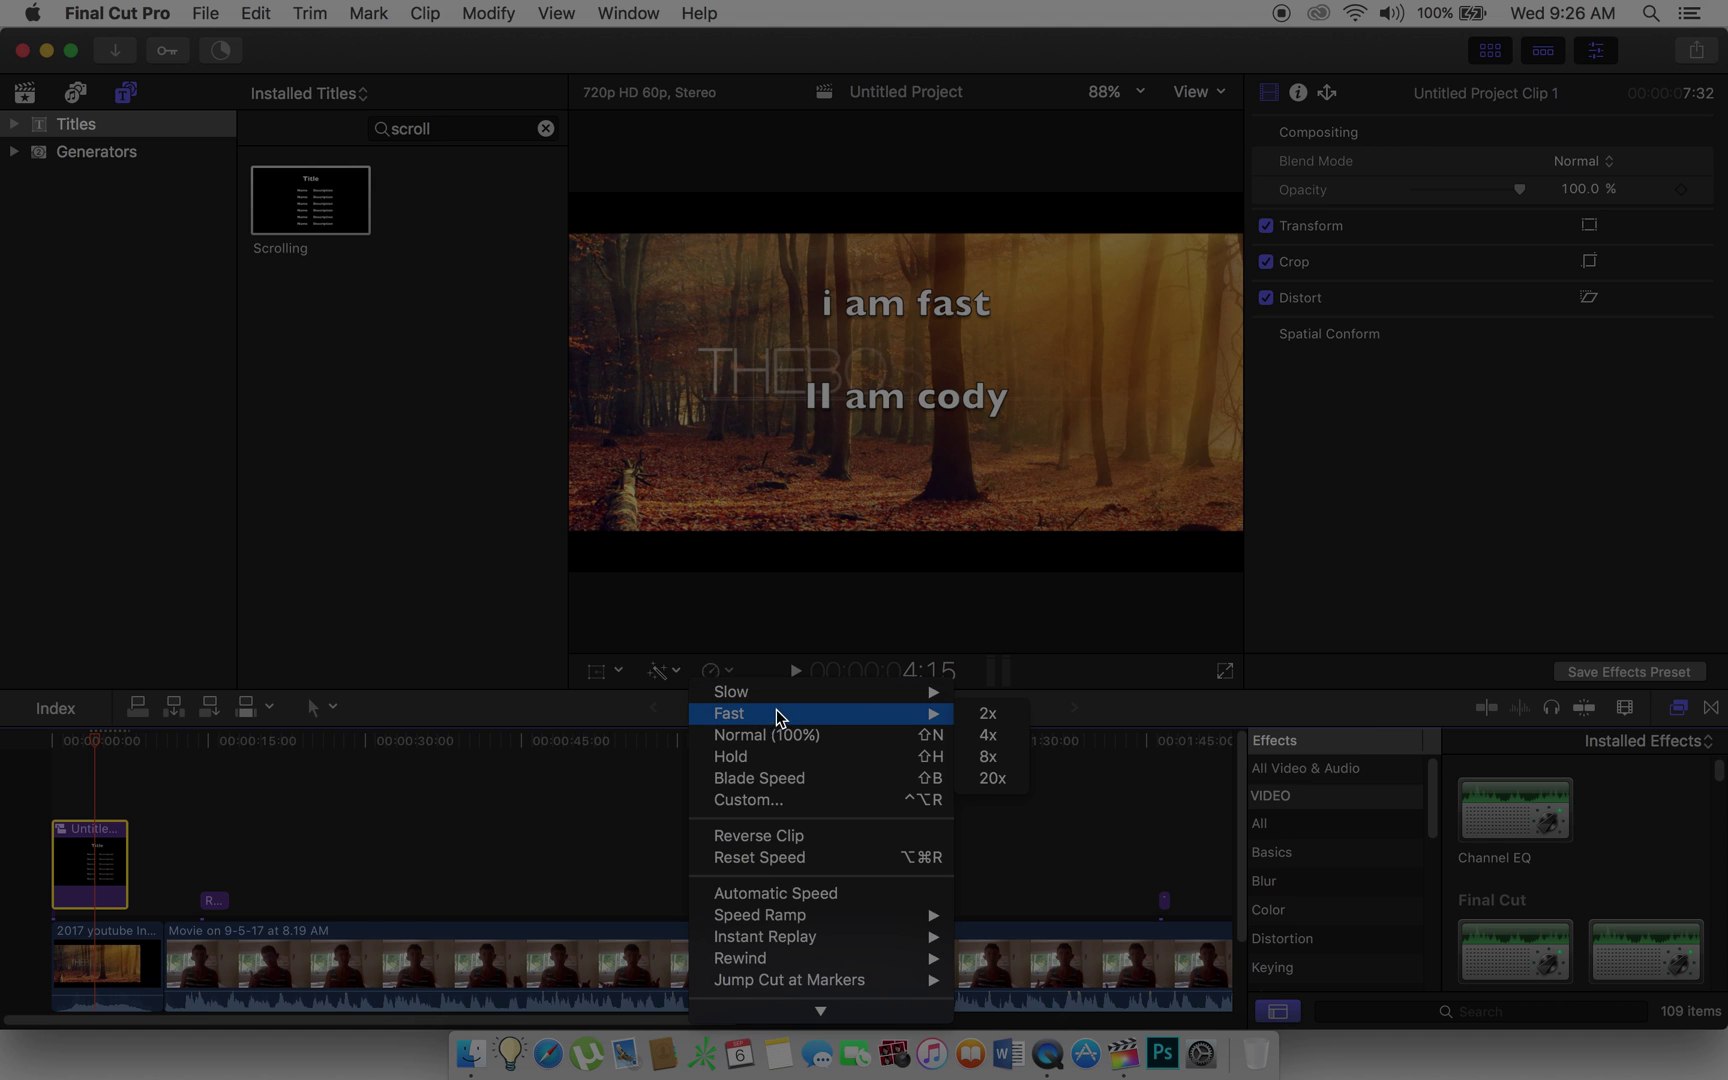
click(1000, 757)
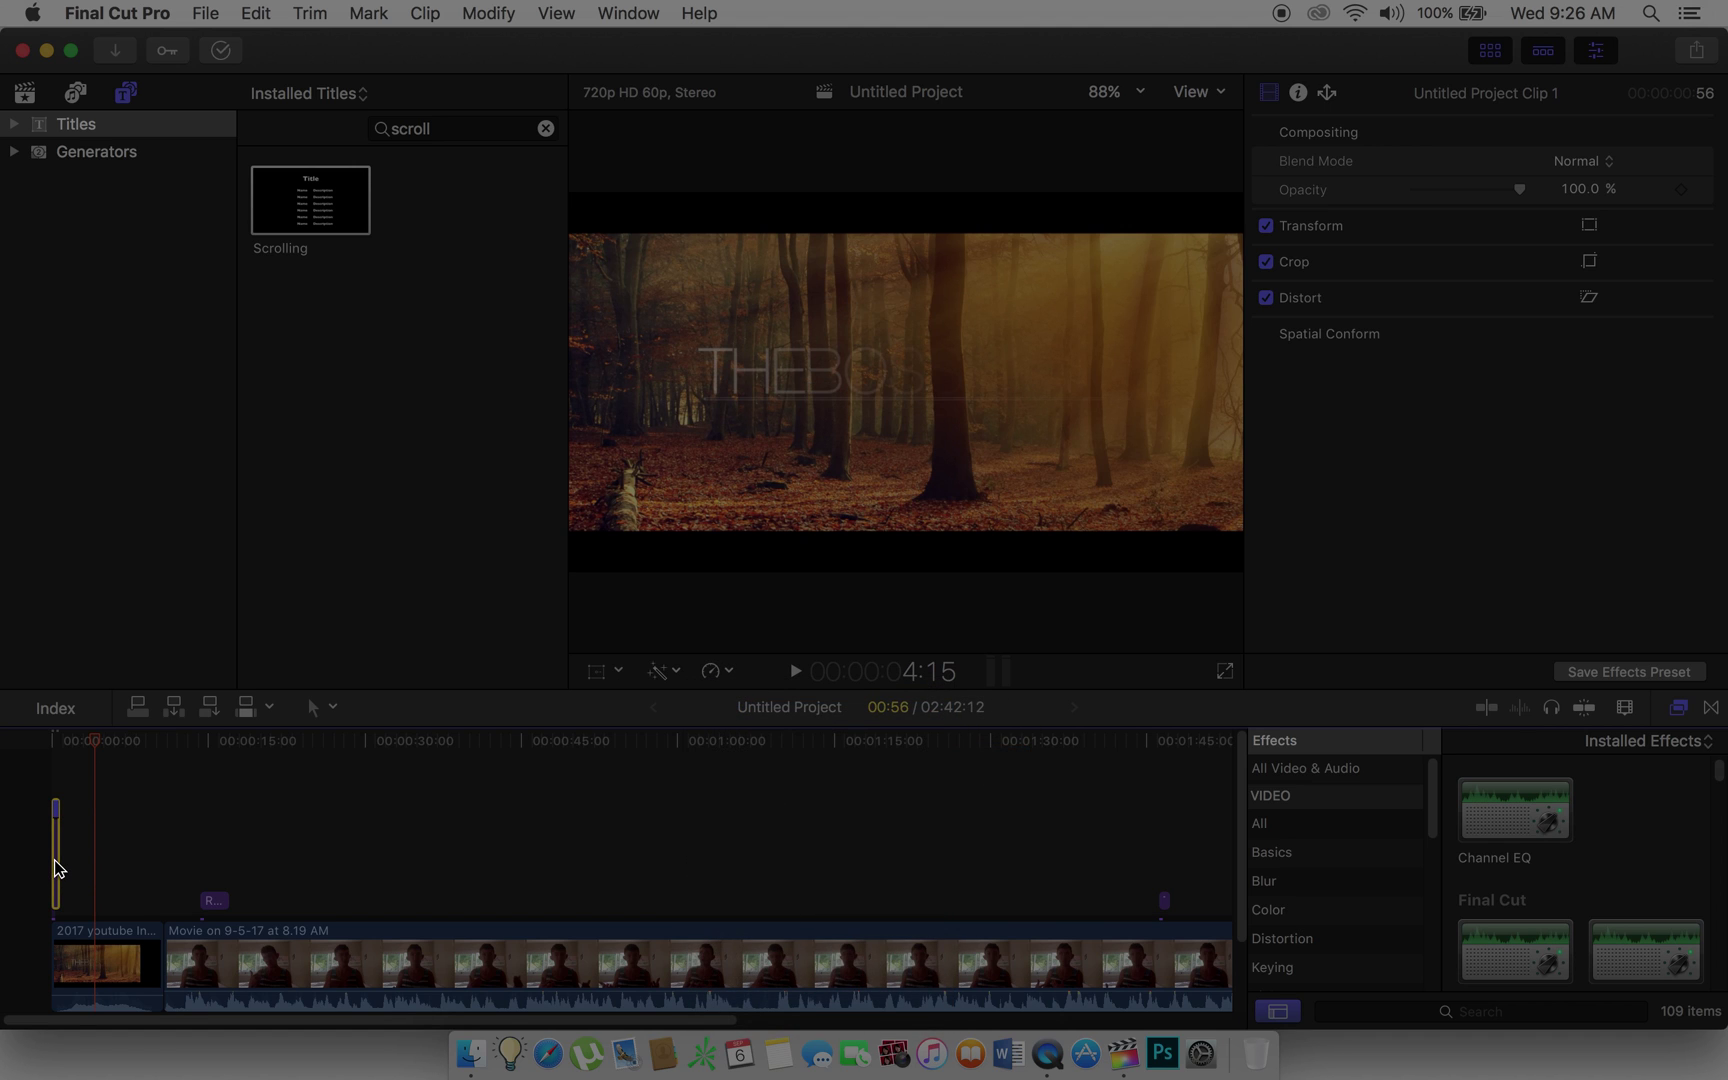
drag(57, 868, 376, 874)
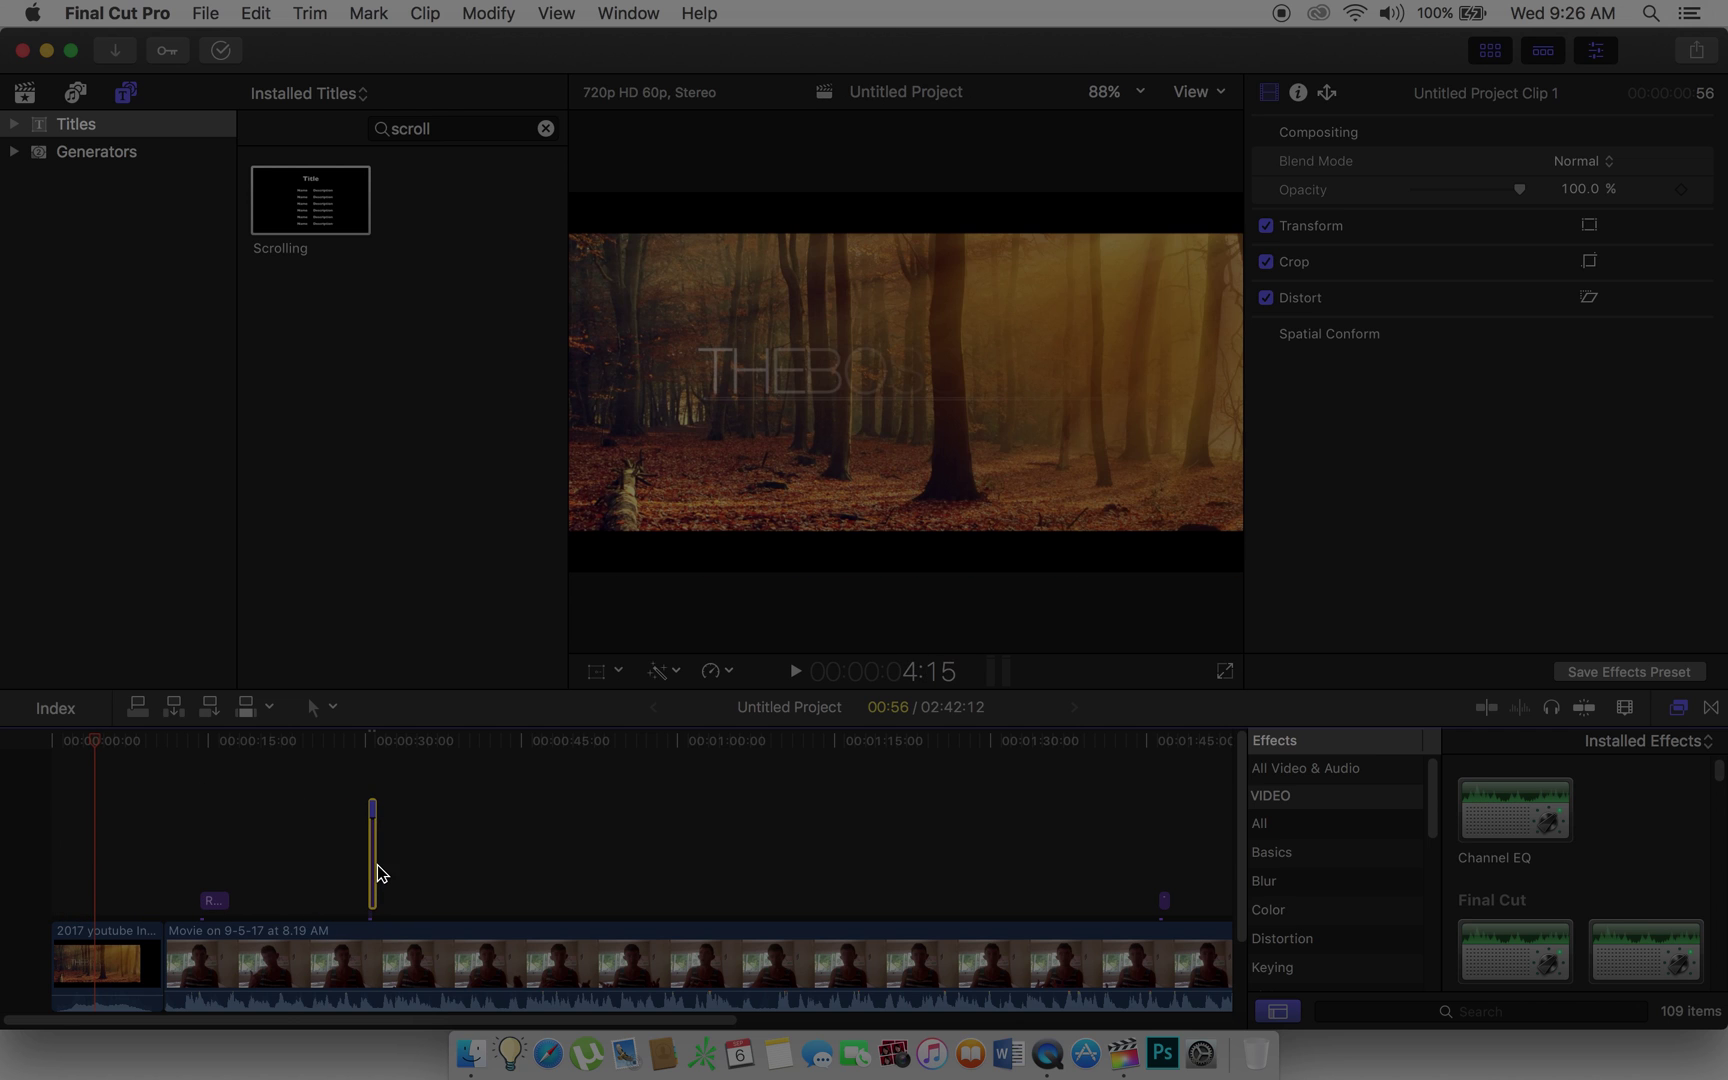
Wrap the short title in a compound clip and paste copies of it starting near 00:00:30
right_click(378, 876)
click(470, 603)
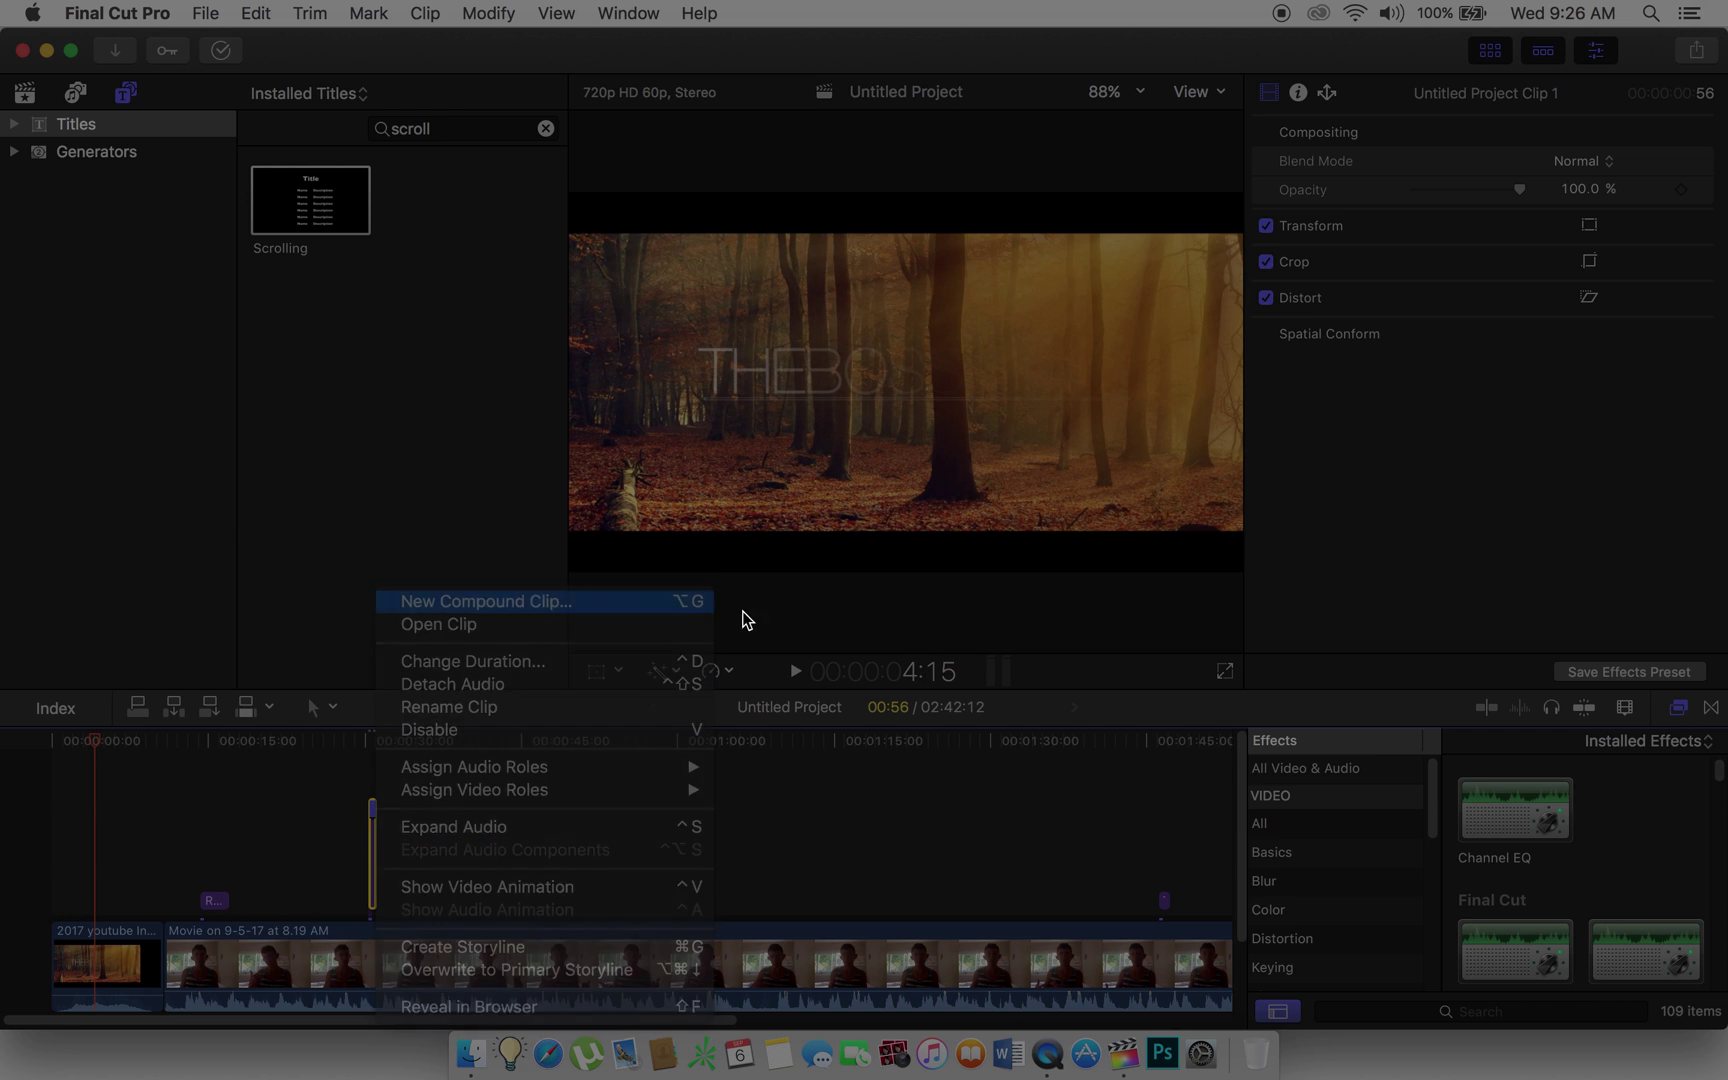
click(1176, 180)
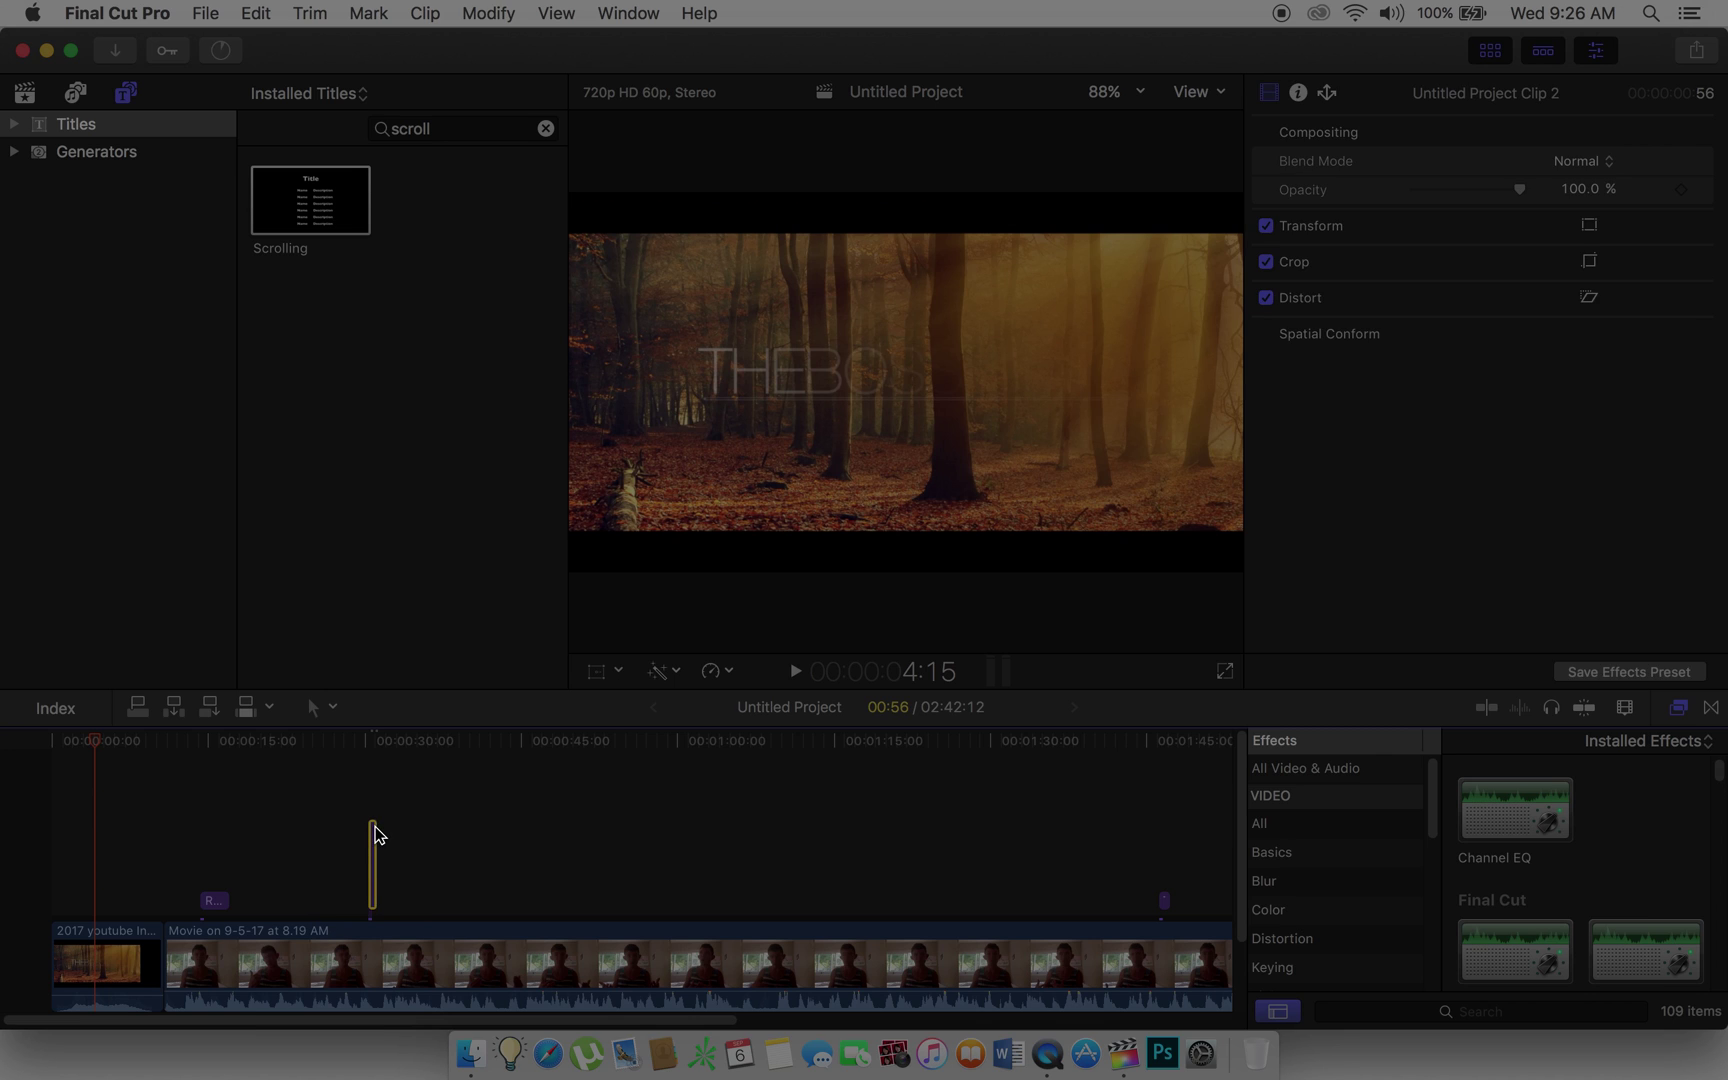
click(377, 744)
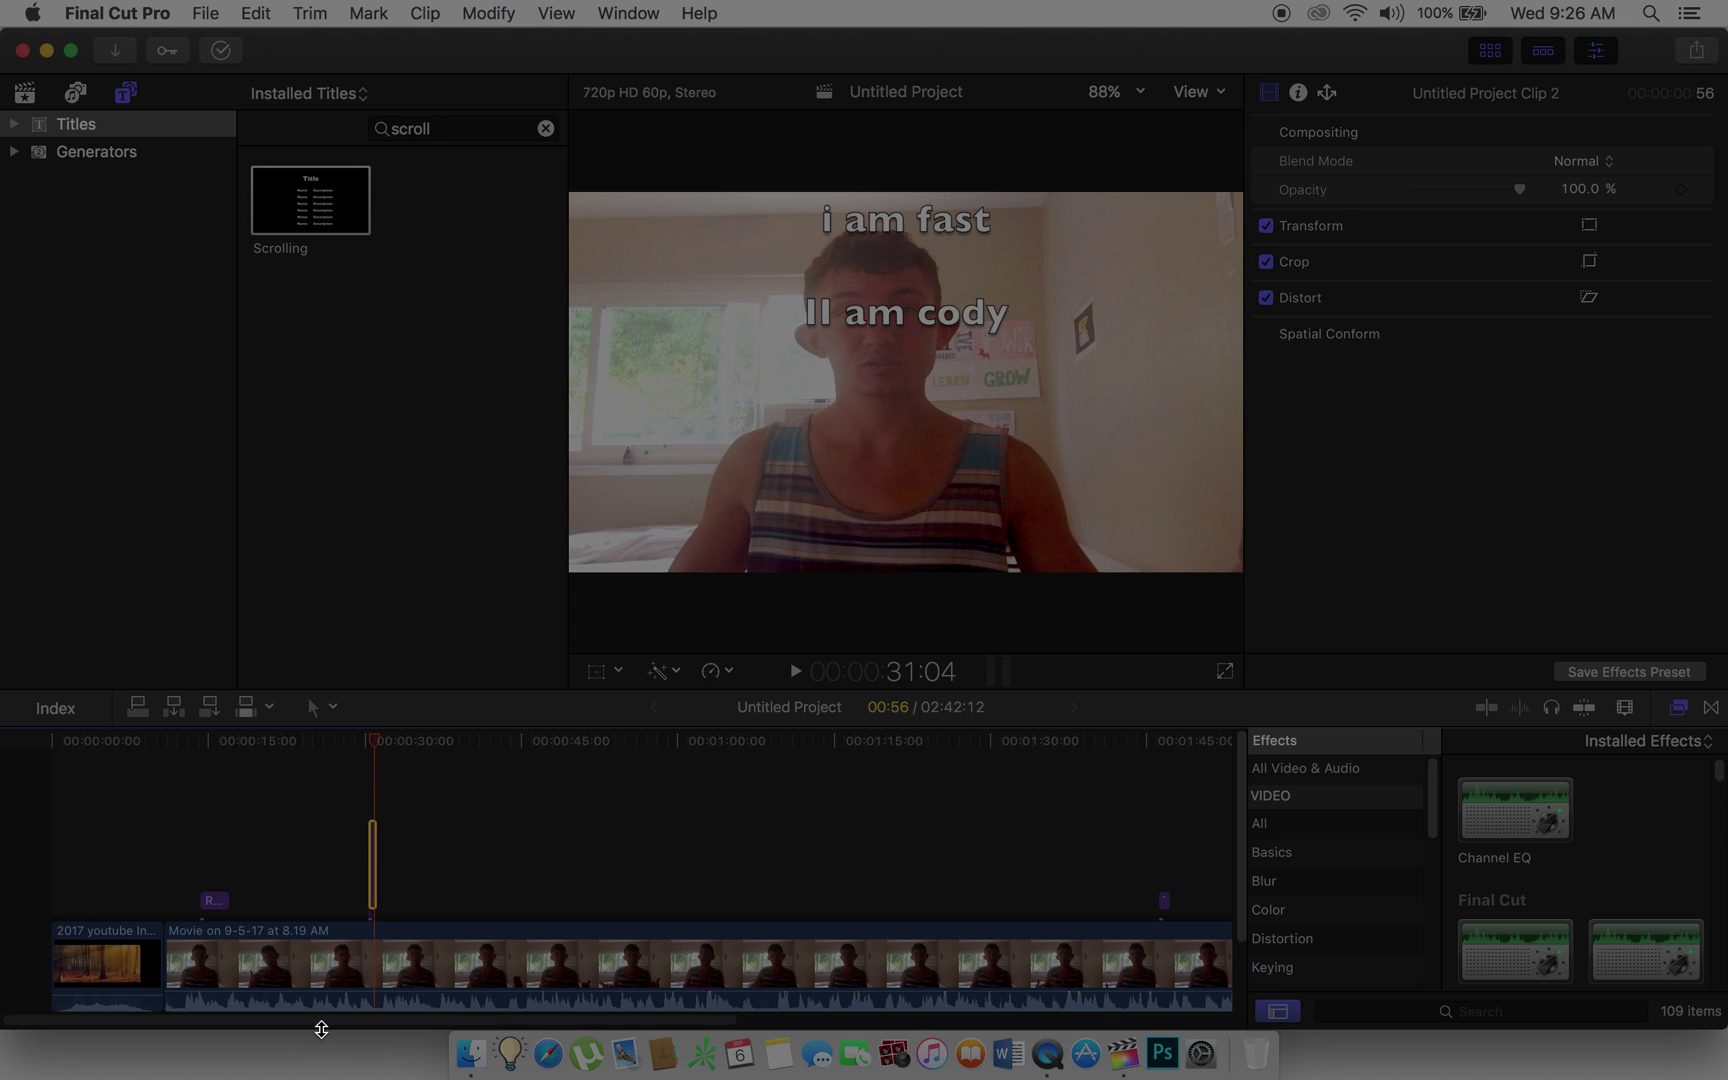
key(super+v)
key(super+v)
key(super+v)
key(super+v)
key(super+v)
key(super+v)
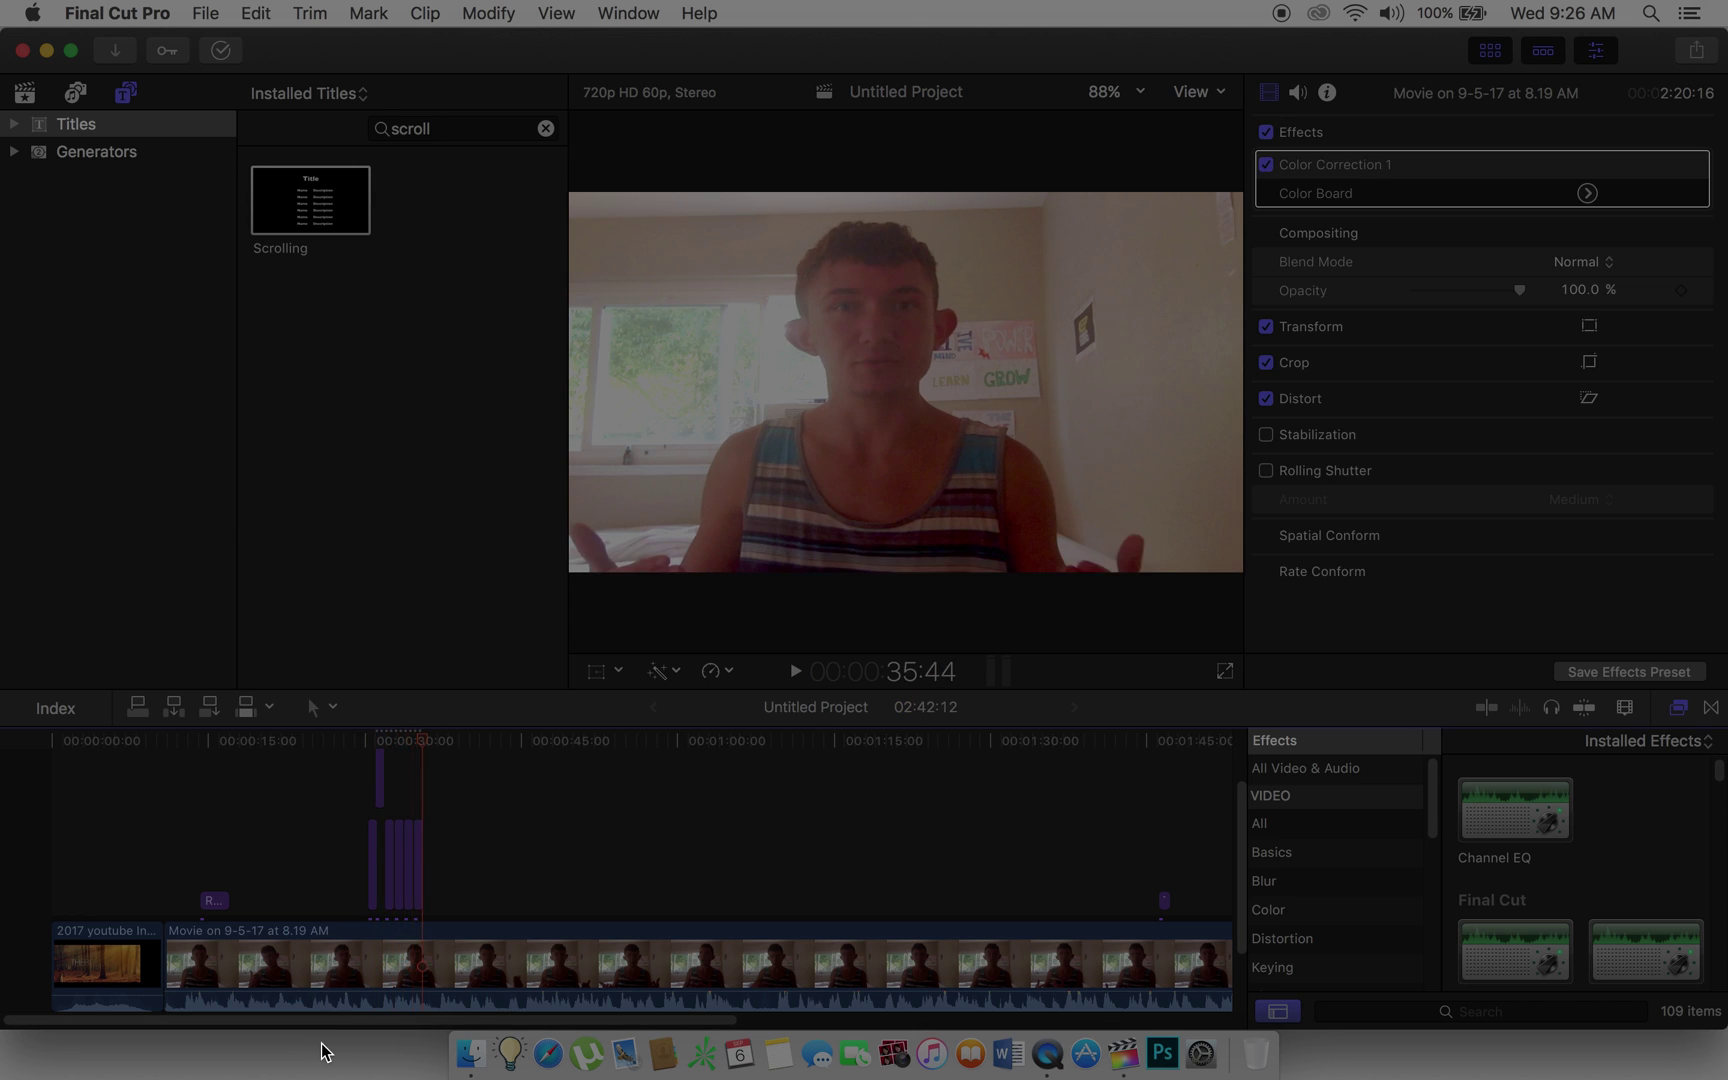
key(super+v)
key(super+v)
key(super+v)
key(super+v)
key(super+v)
key(super+v)
key(super+v)
key(super+v)
key(super+v)
key(super+v)
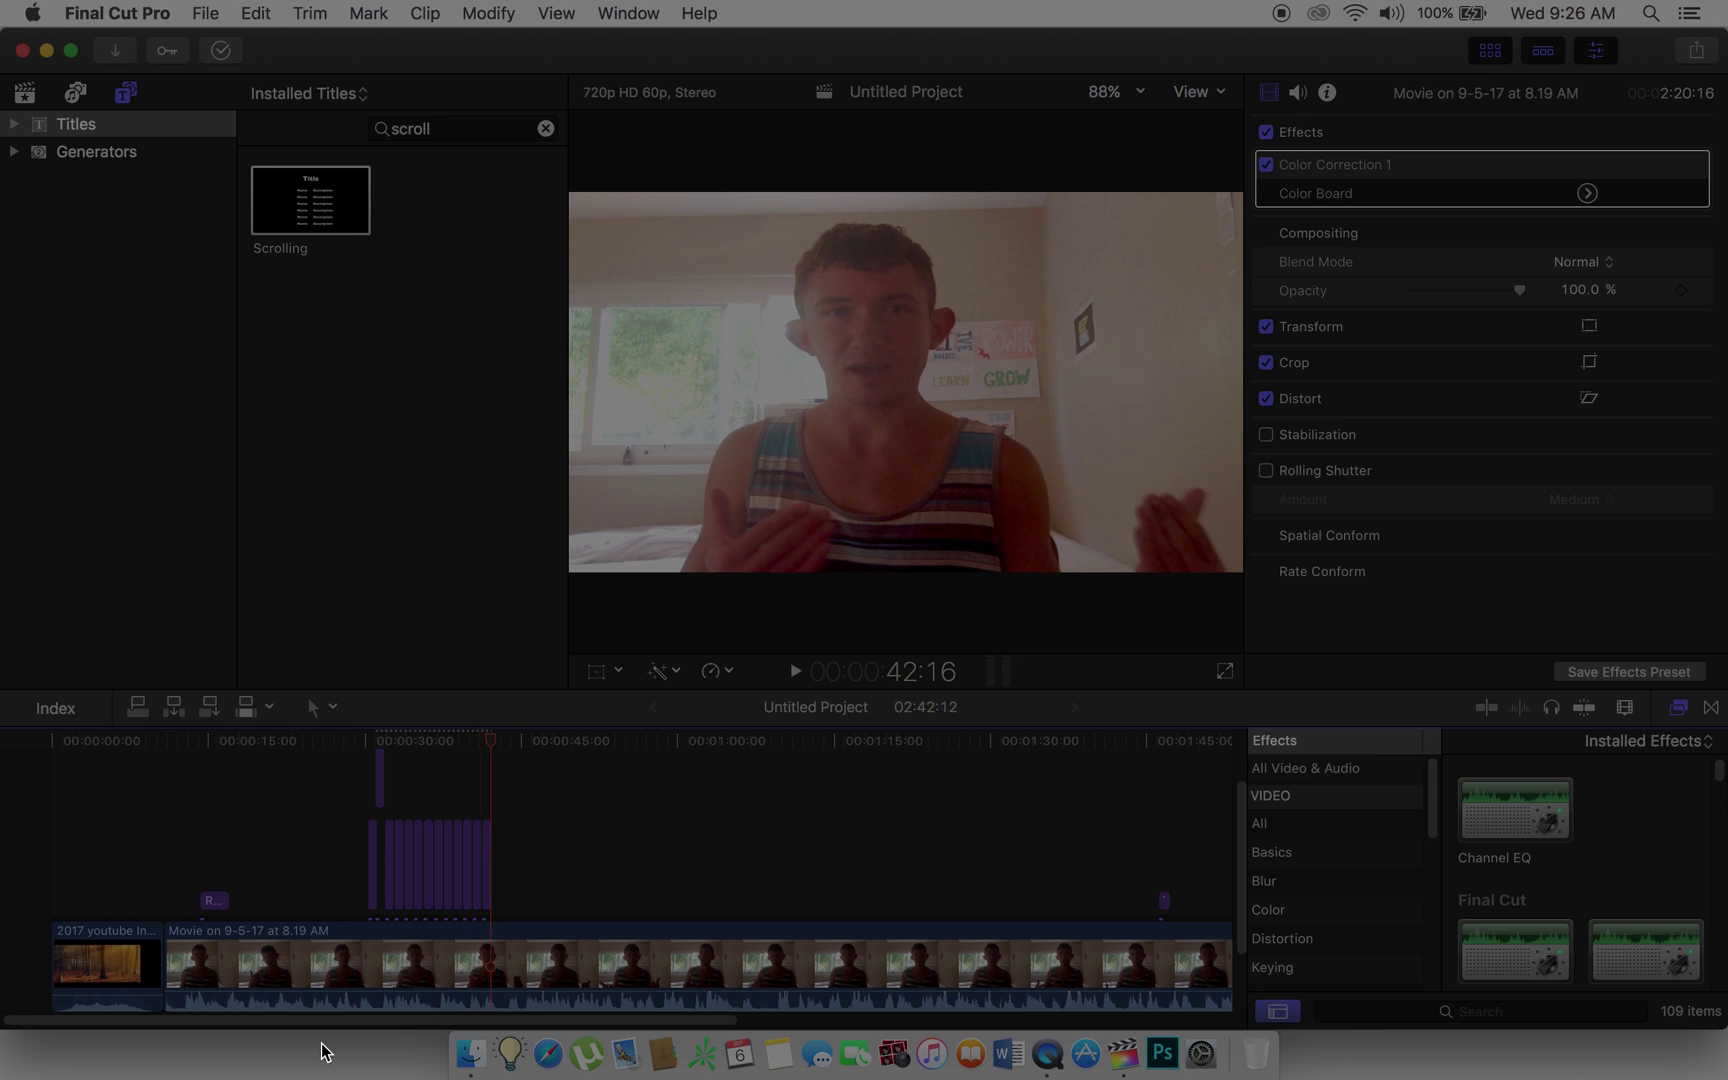
Delete the two stray thin clips and combine all pasted copies into one compound clip
drag(352, 785, 374, 848)
right_click(375, 847)
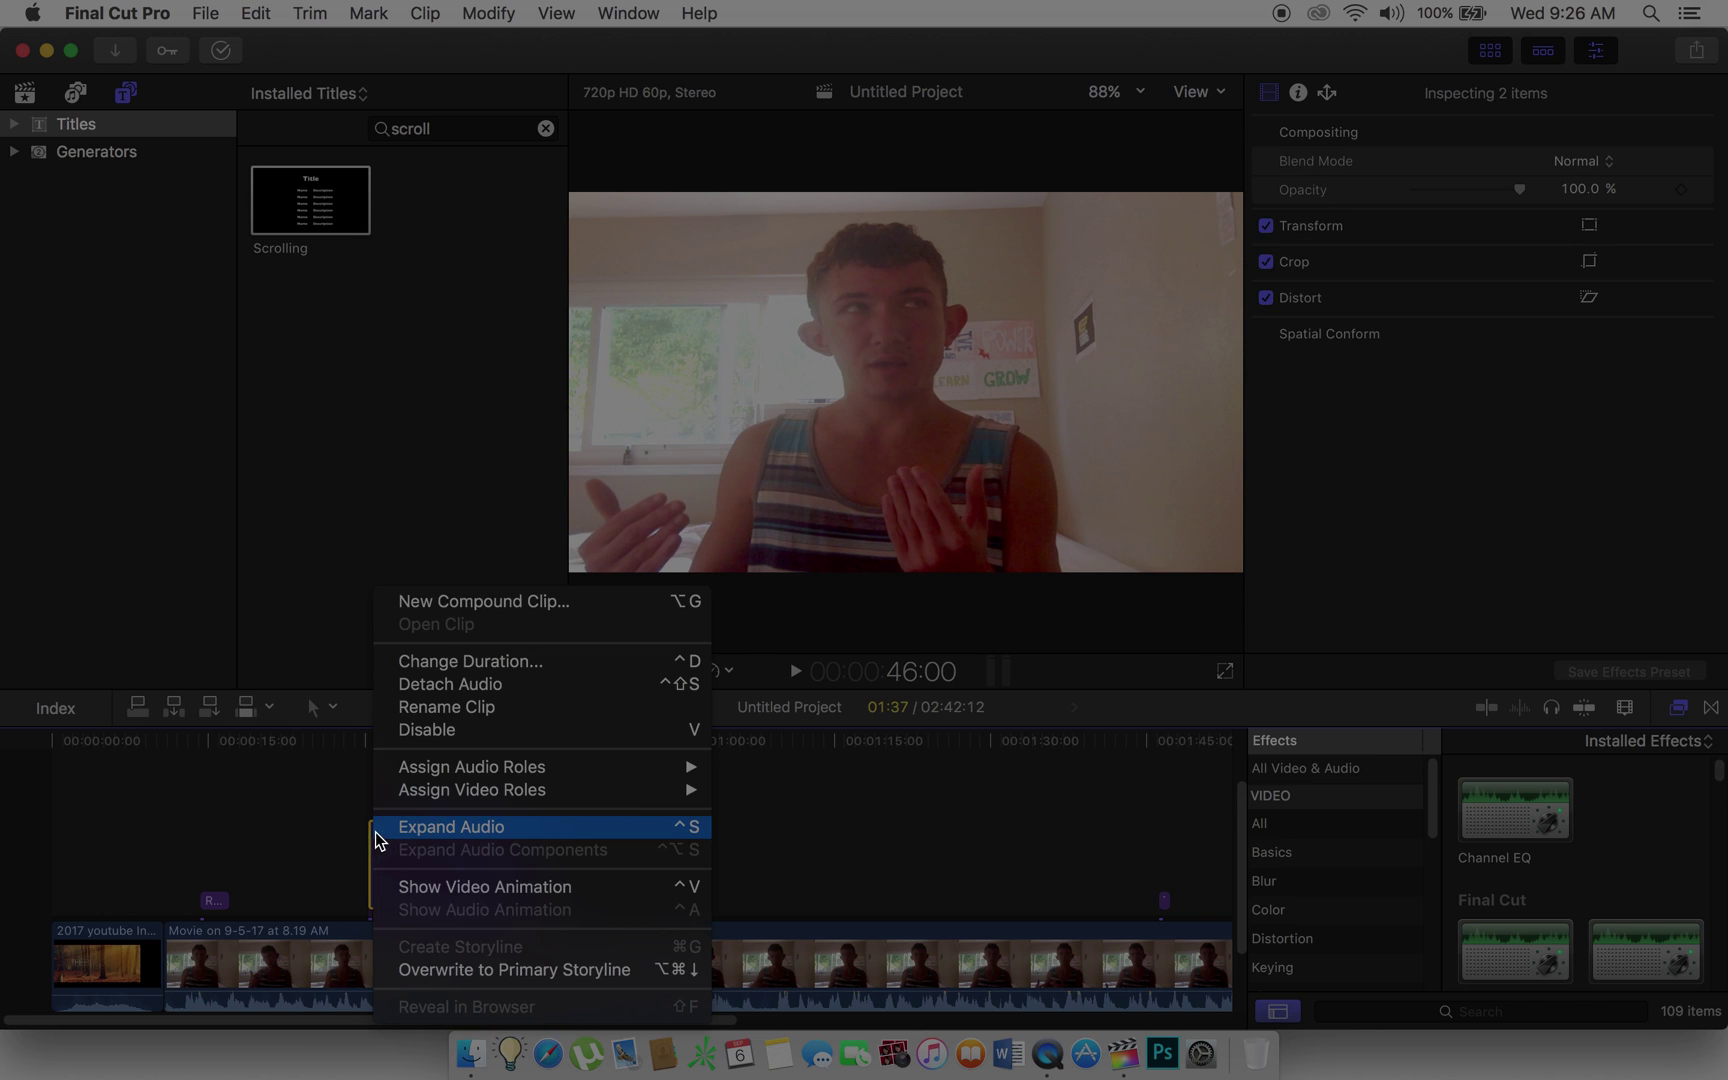
key(Escape)
key(Delete)
drag(370, 832, 571, 899)
right_click(502, 884)
click(628, 603)
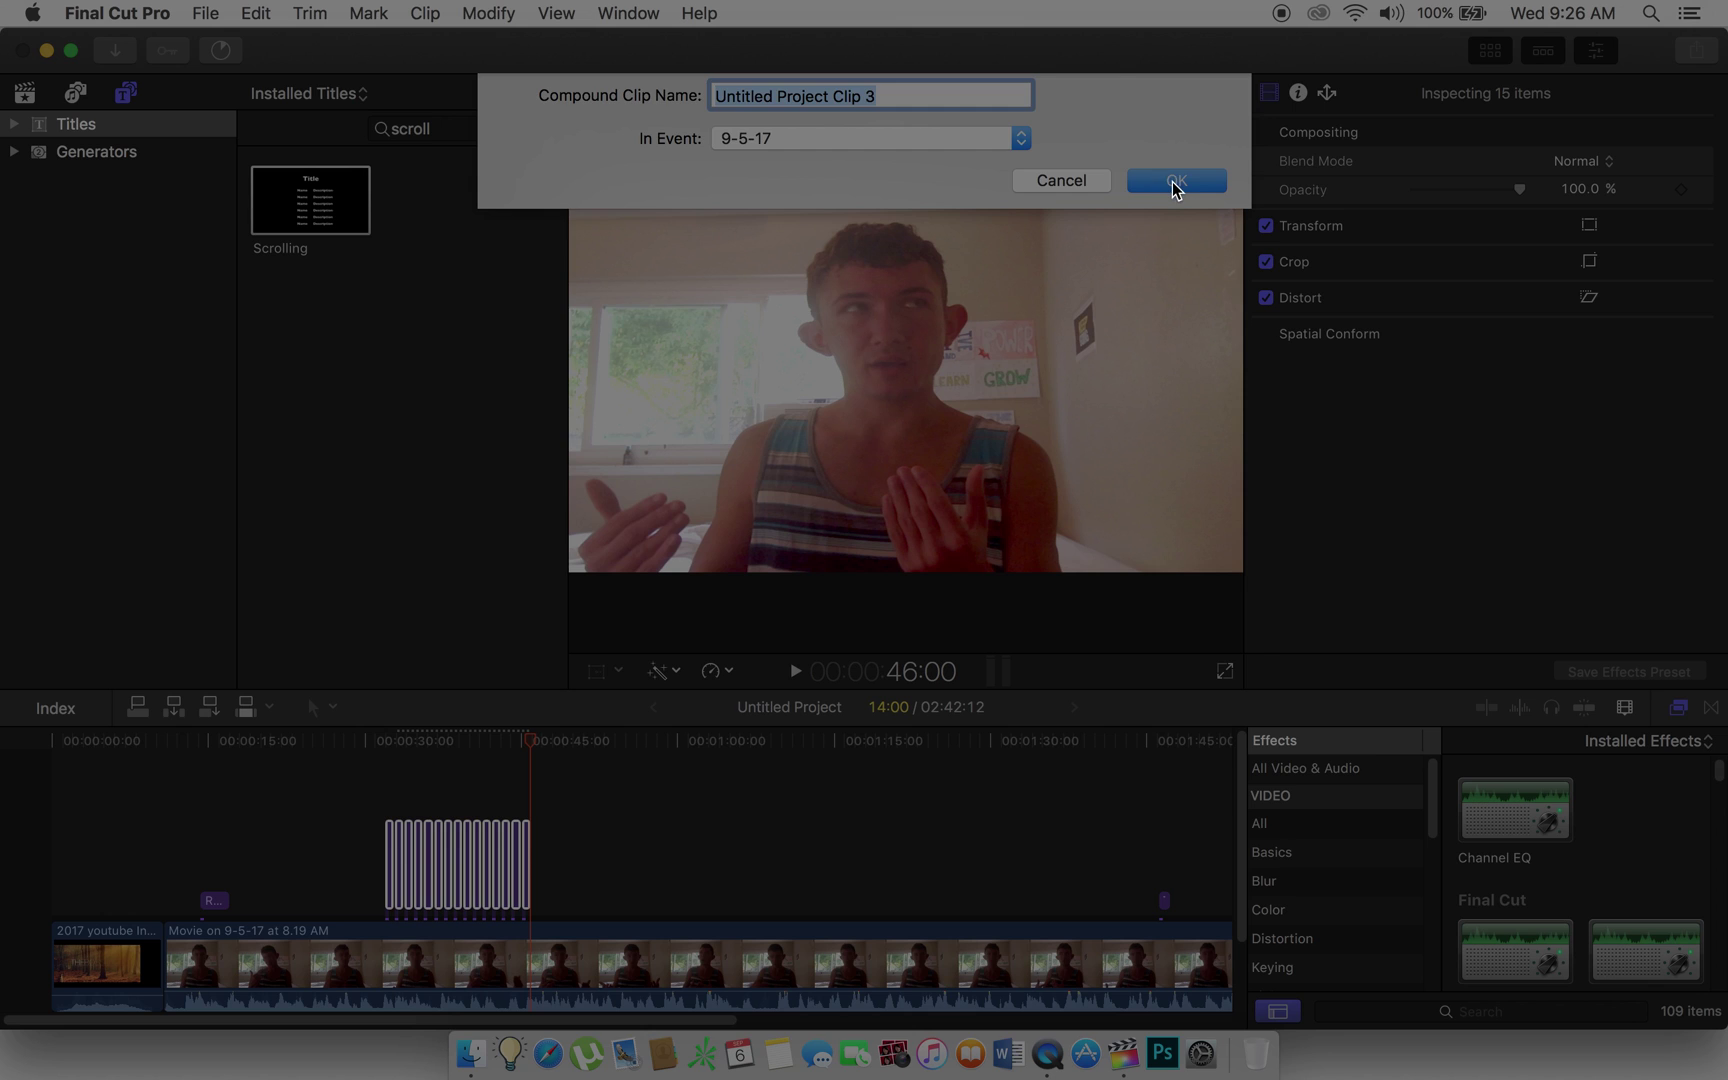
click(1175, 181)
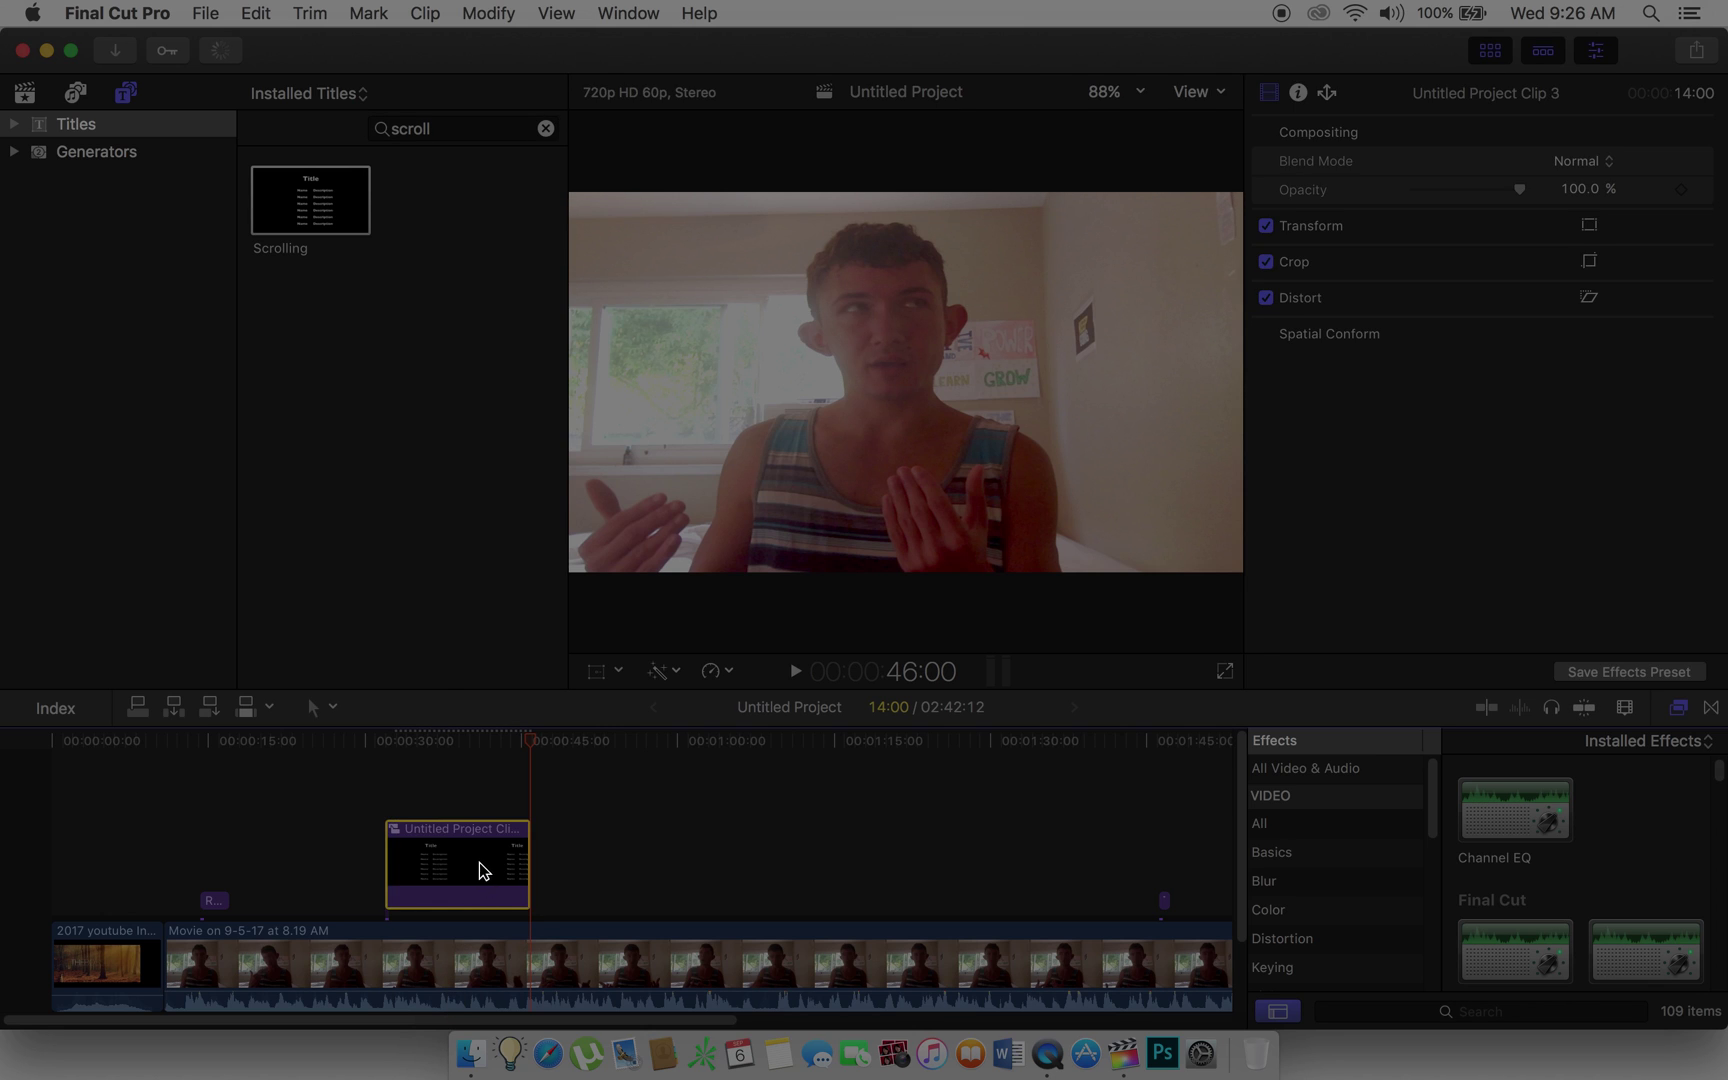
click(384, 743)
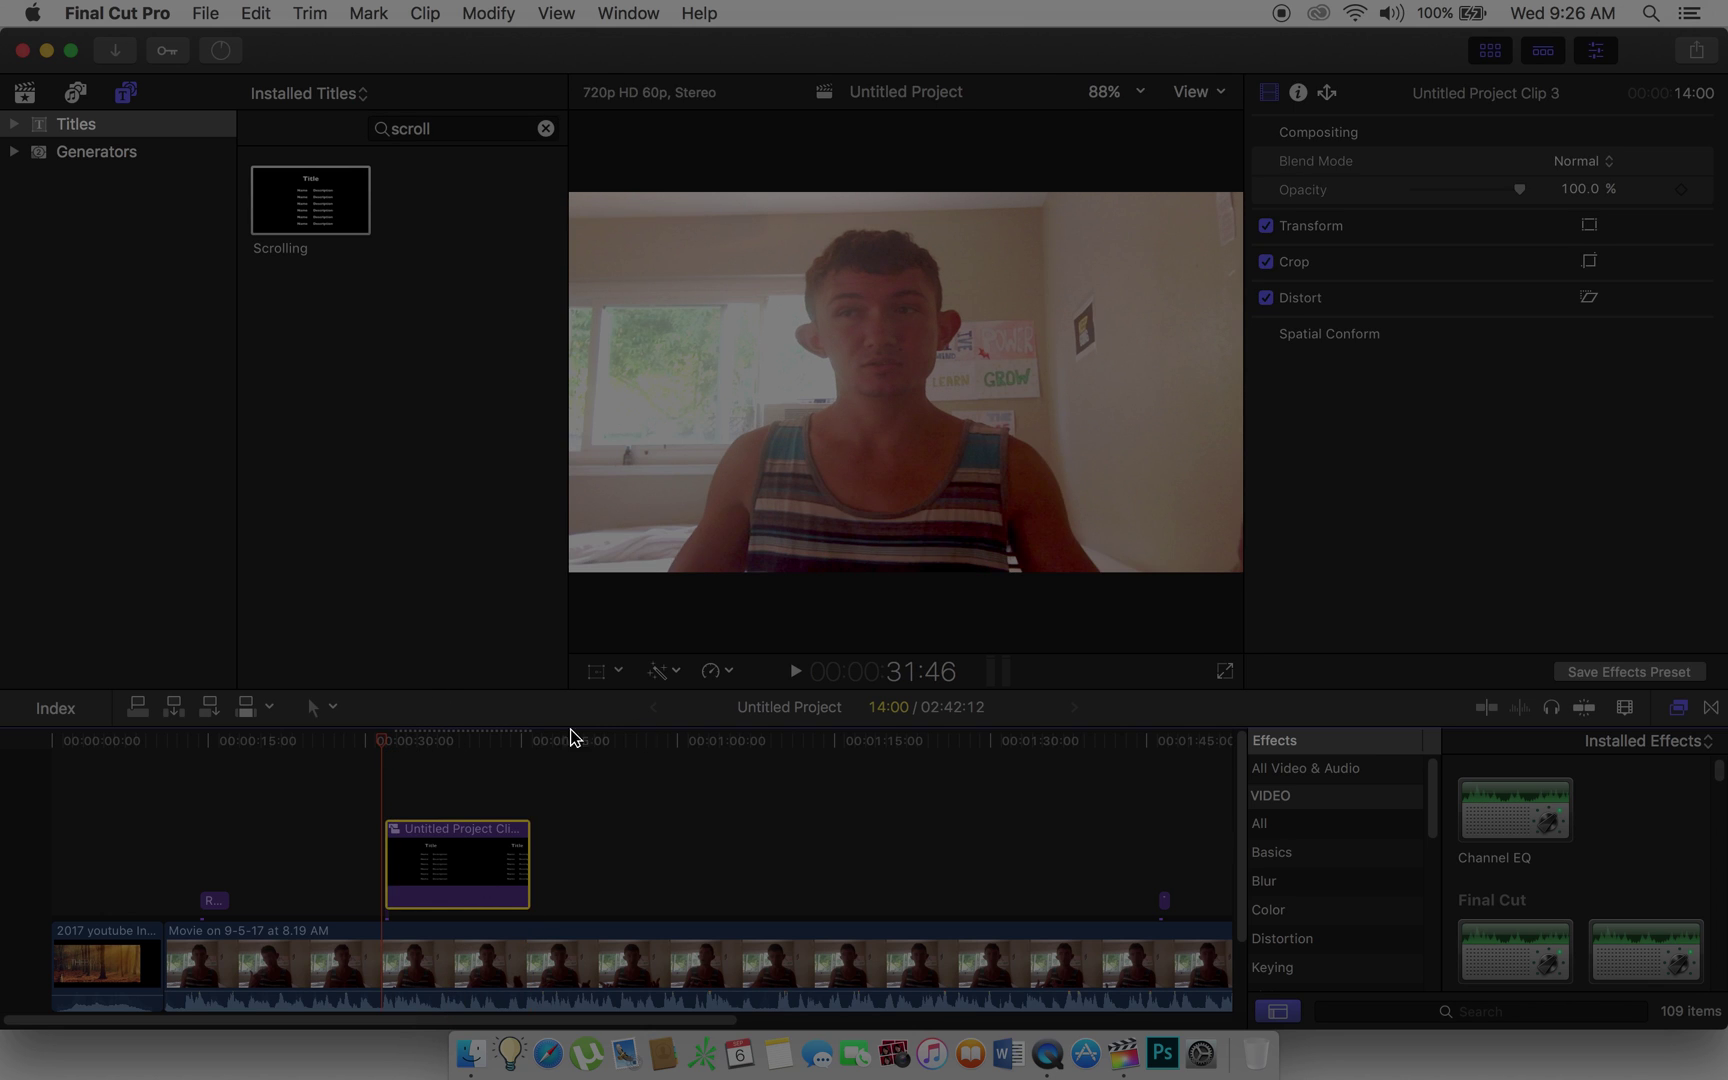
click(795, 672)
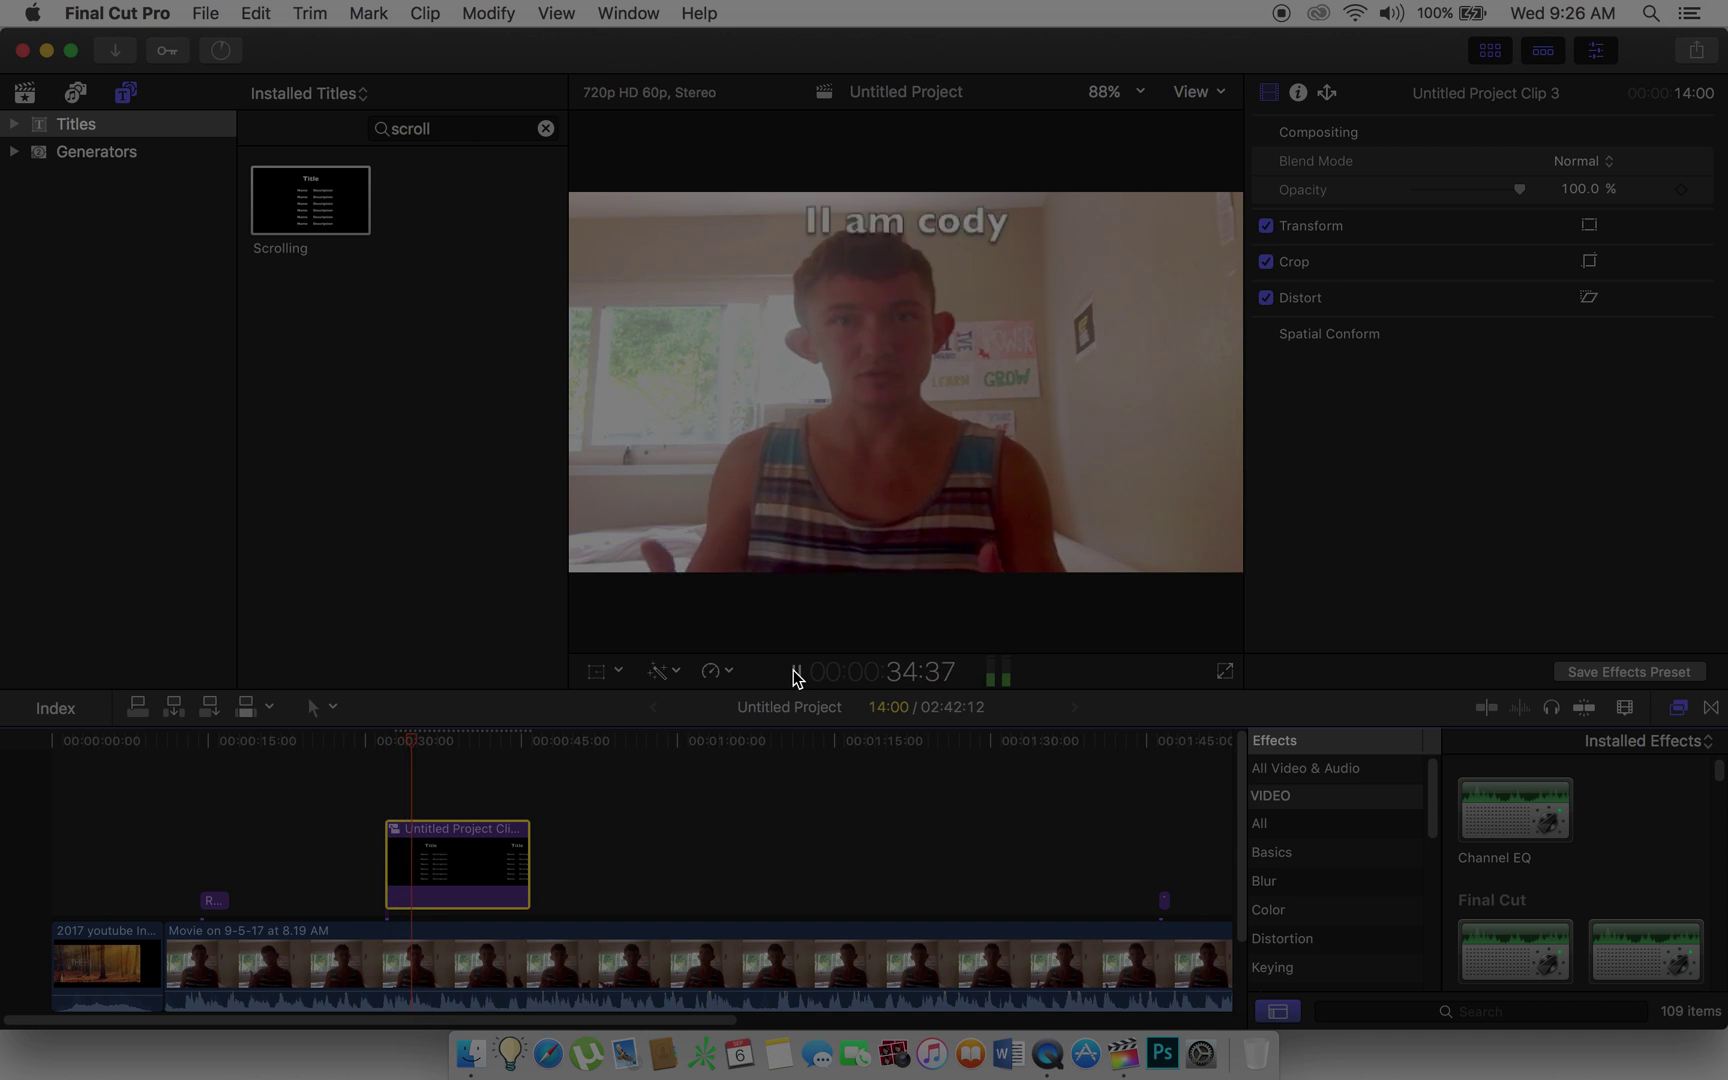
click(795, 672)
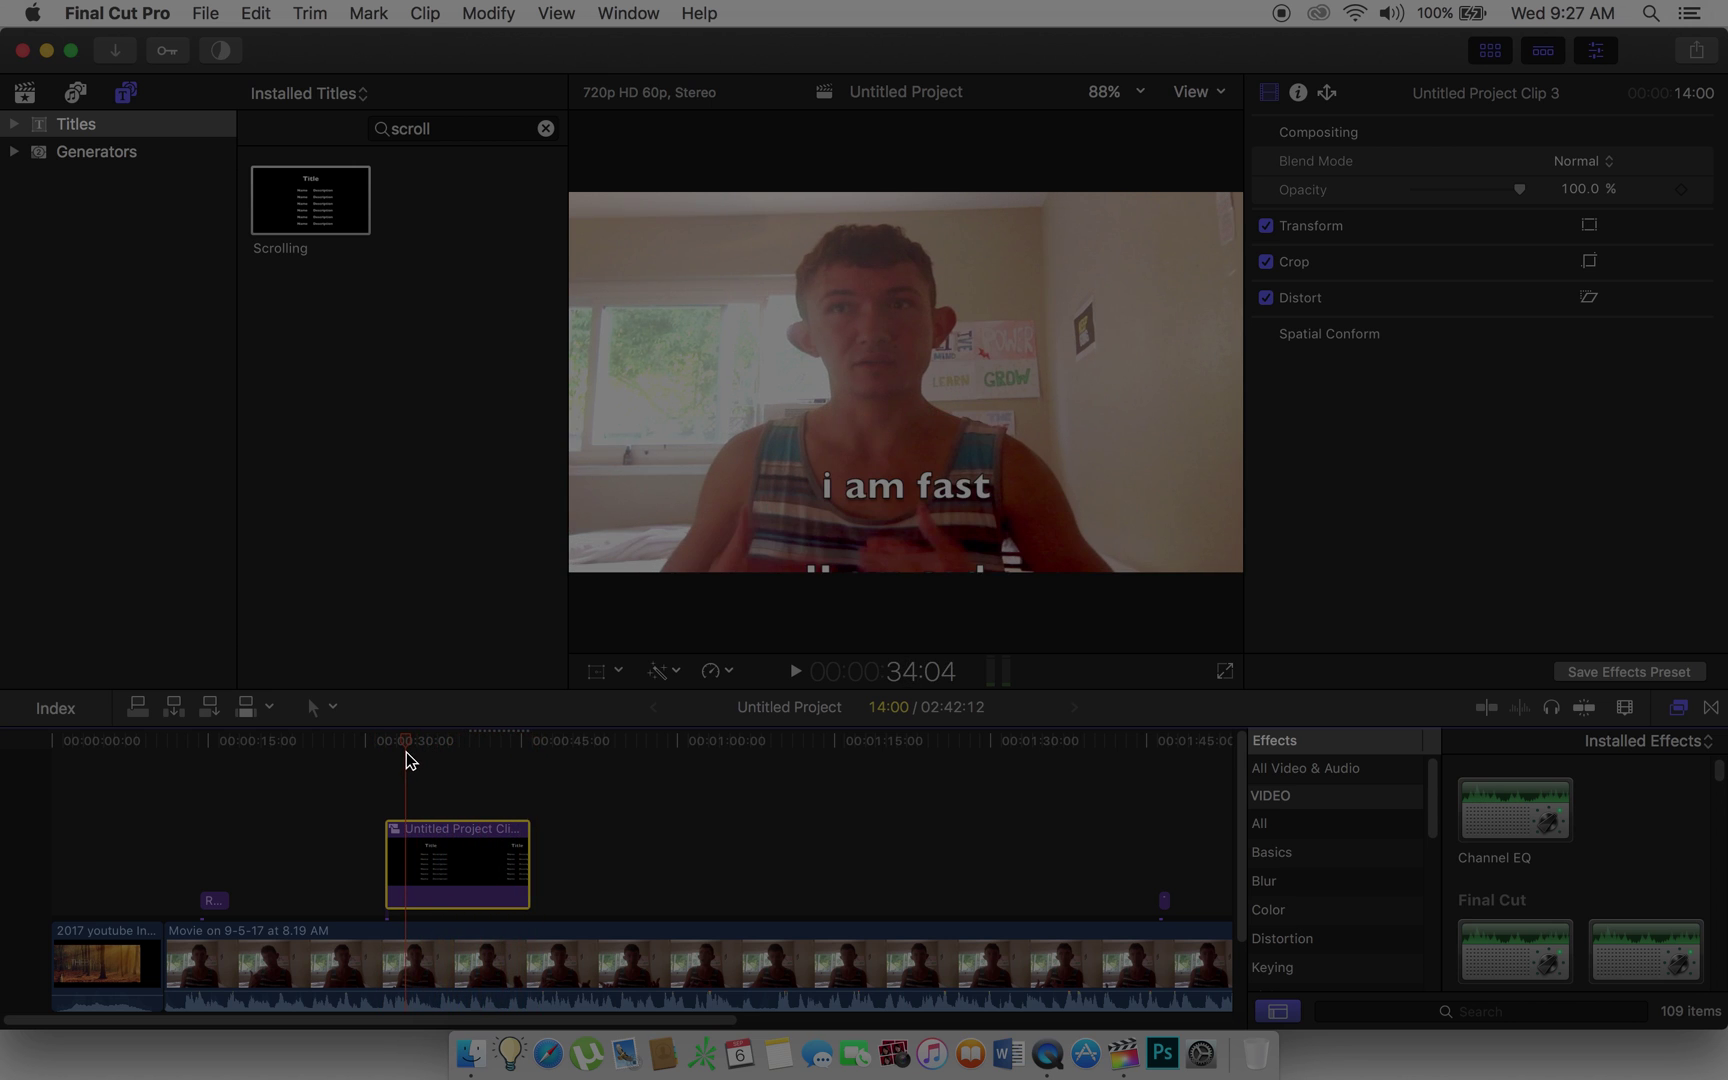
Quit Final Cut Pro from the application menu
click(80, 8)
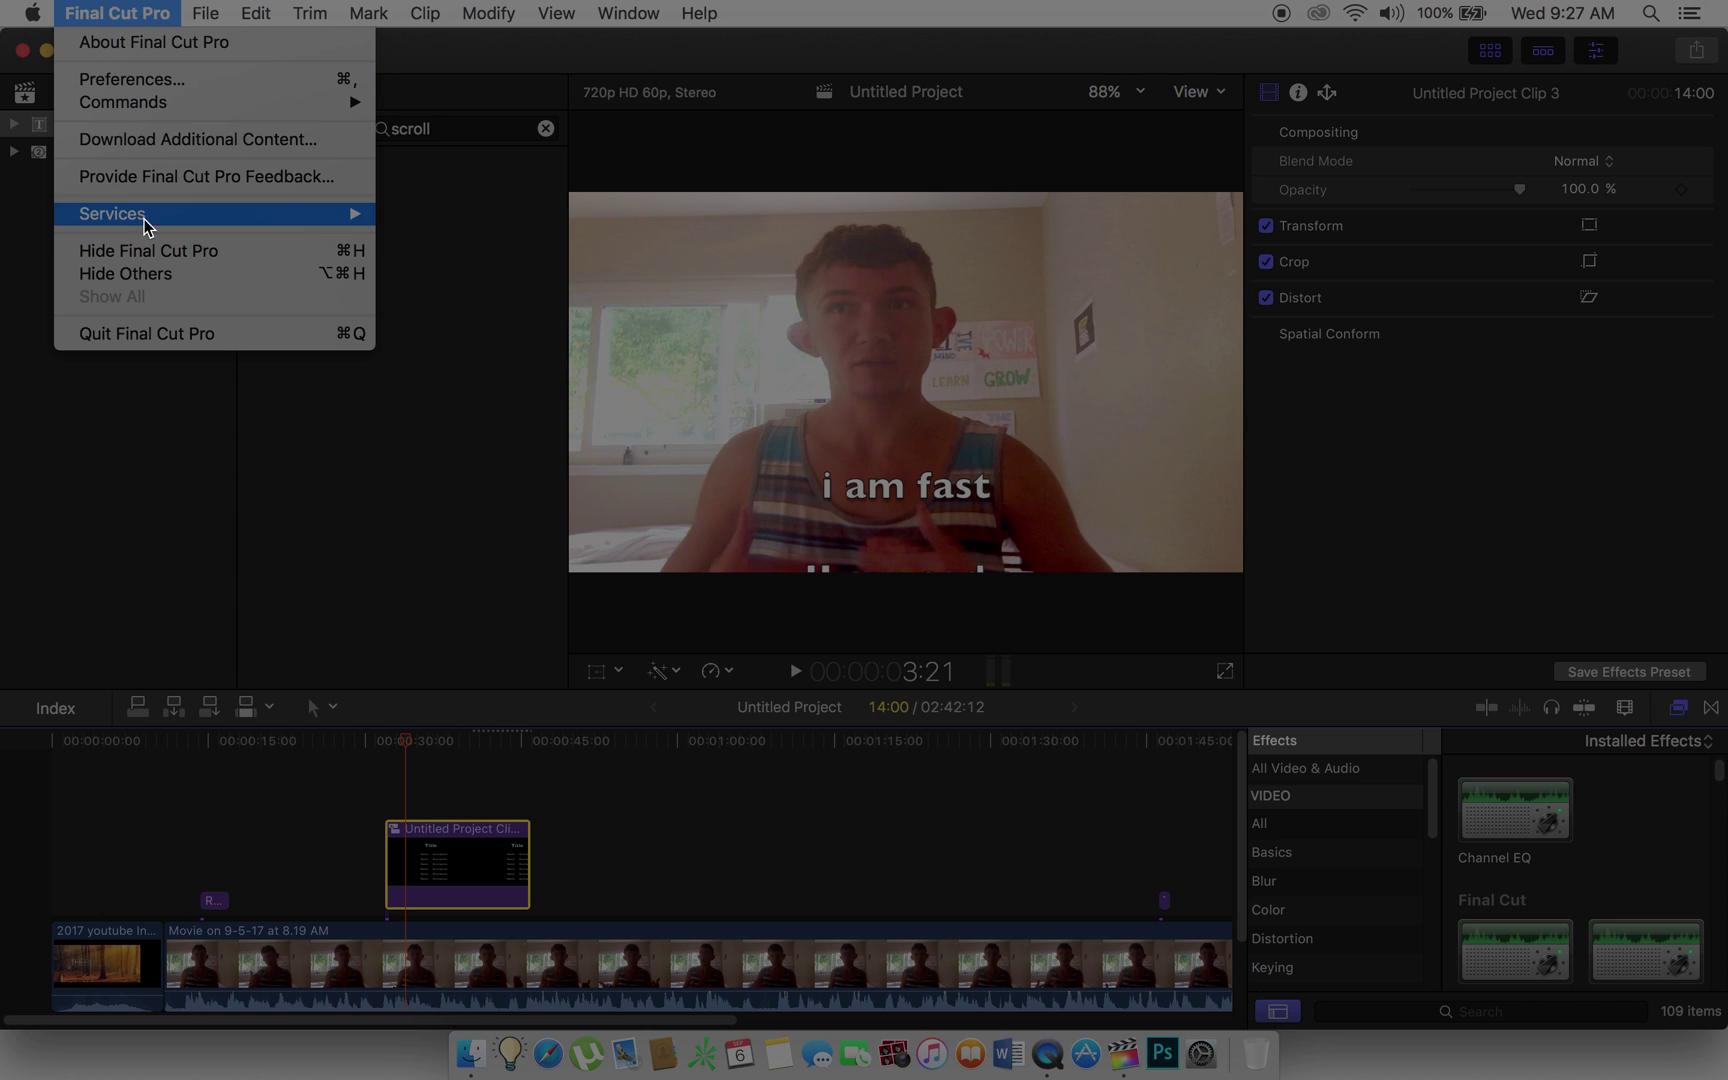
click(205, 337)
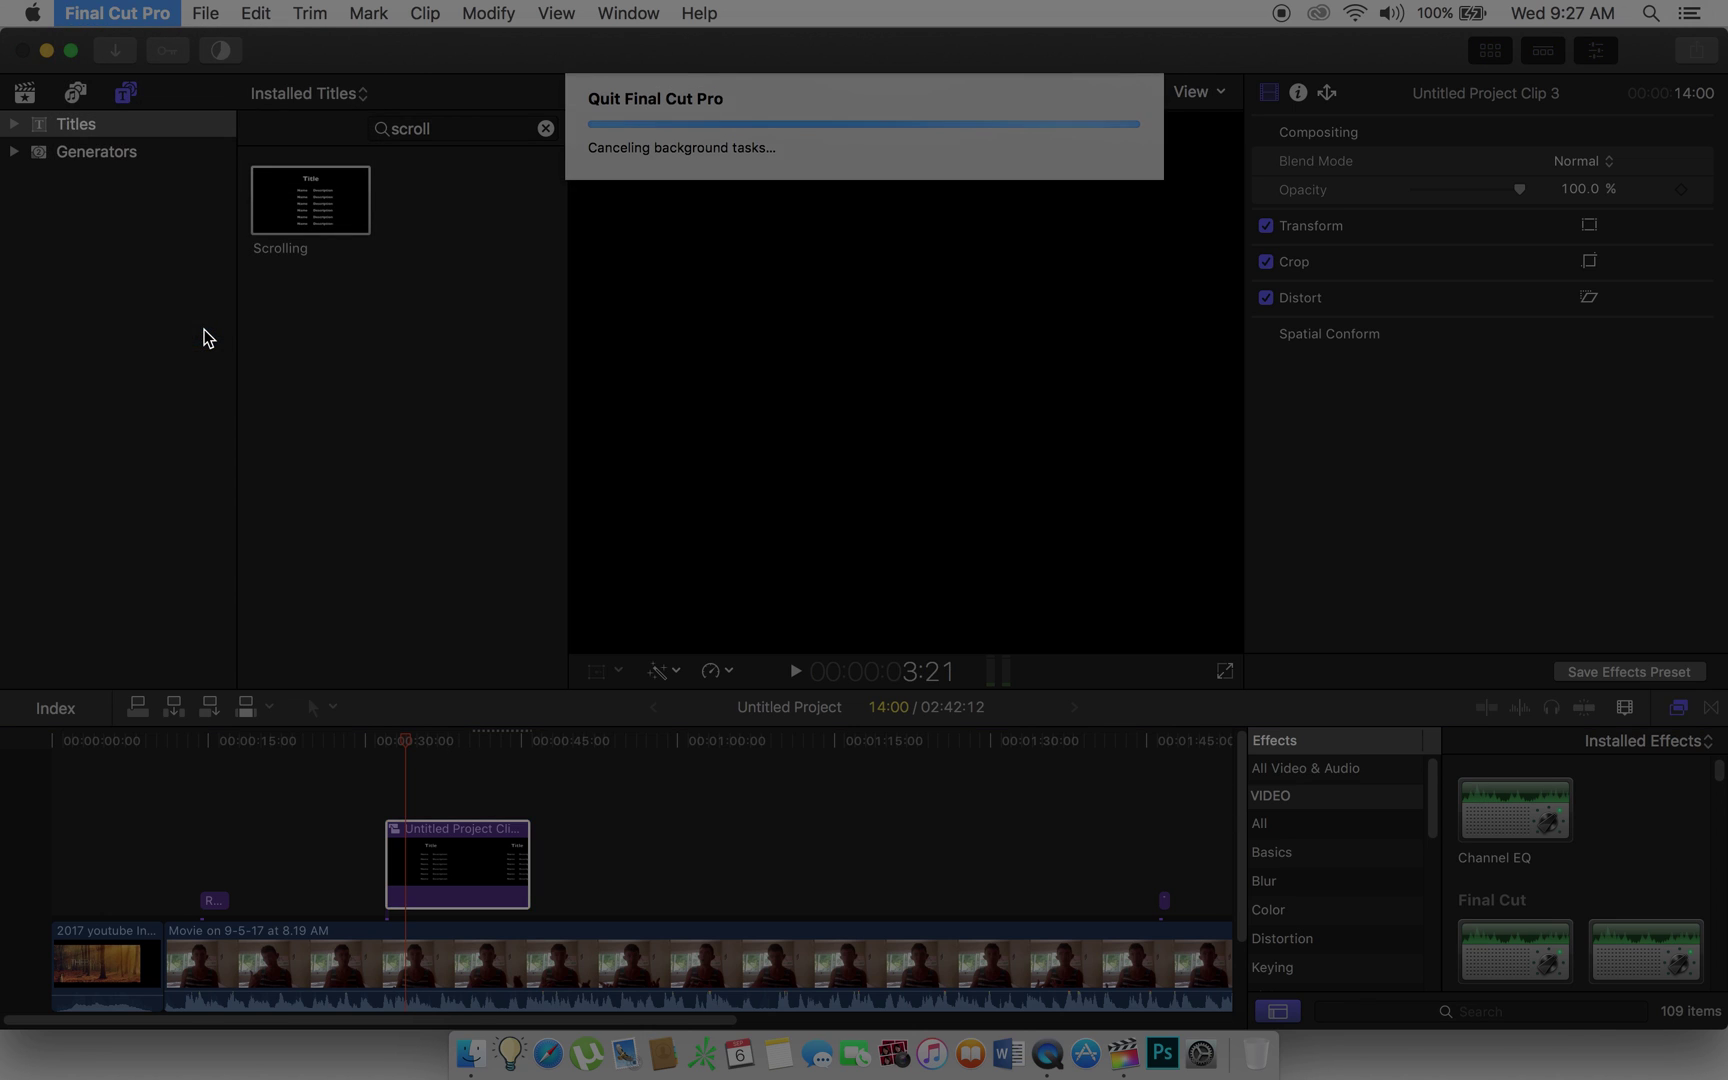